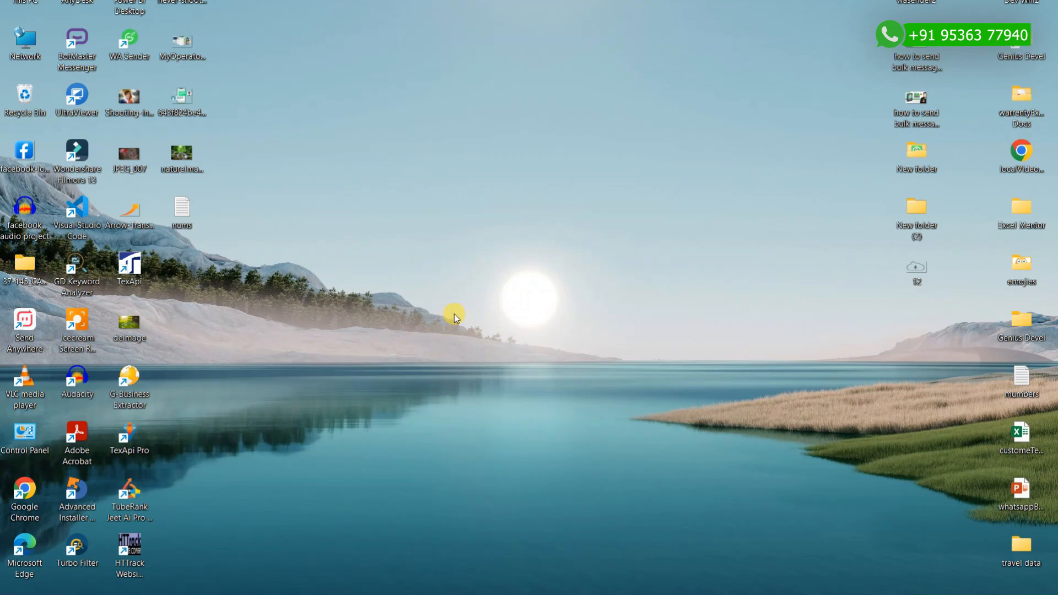
Extract the EM007_V2.0 archive in place in the Downloads folder and open the extracted folder with large thumbnails
mouse_move(526, 591)
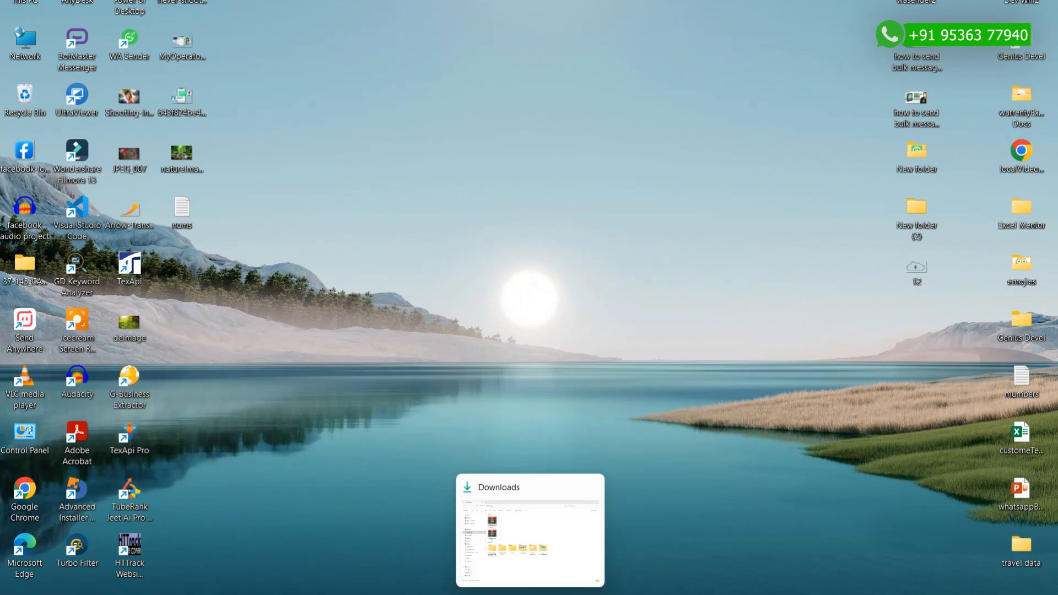
click(530, 529)
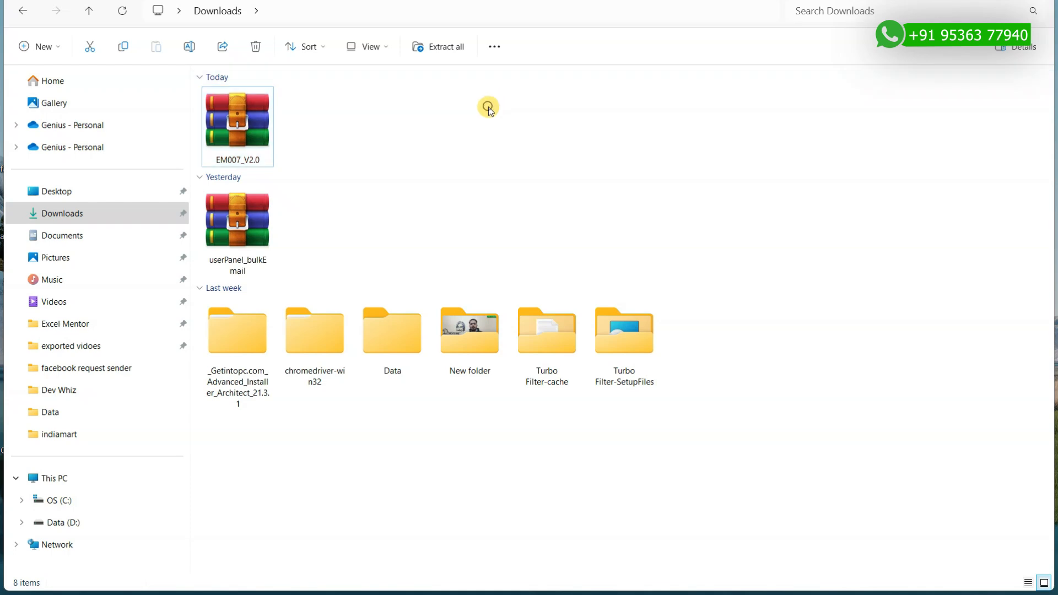
click(488, 107)
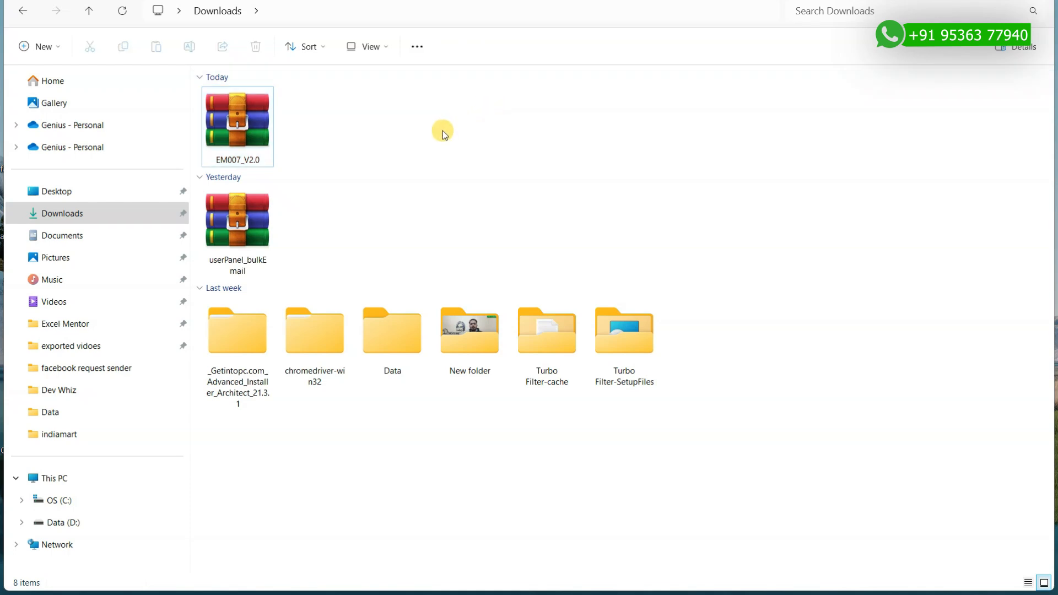
drag(386, 124, 249, 140)
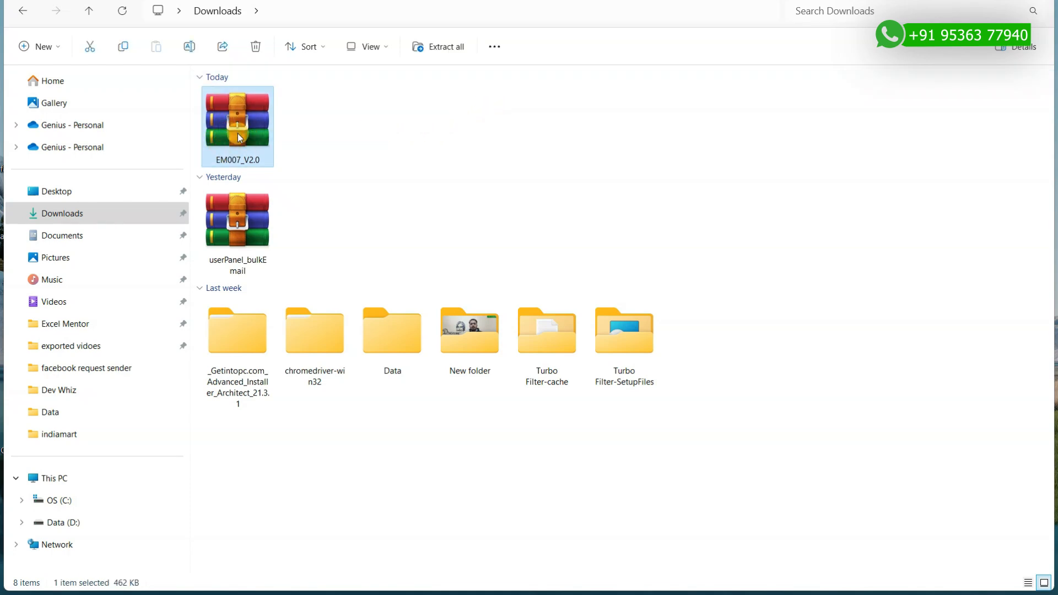
right_click(253, 127)
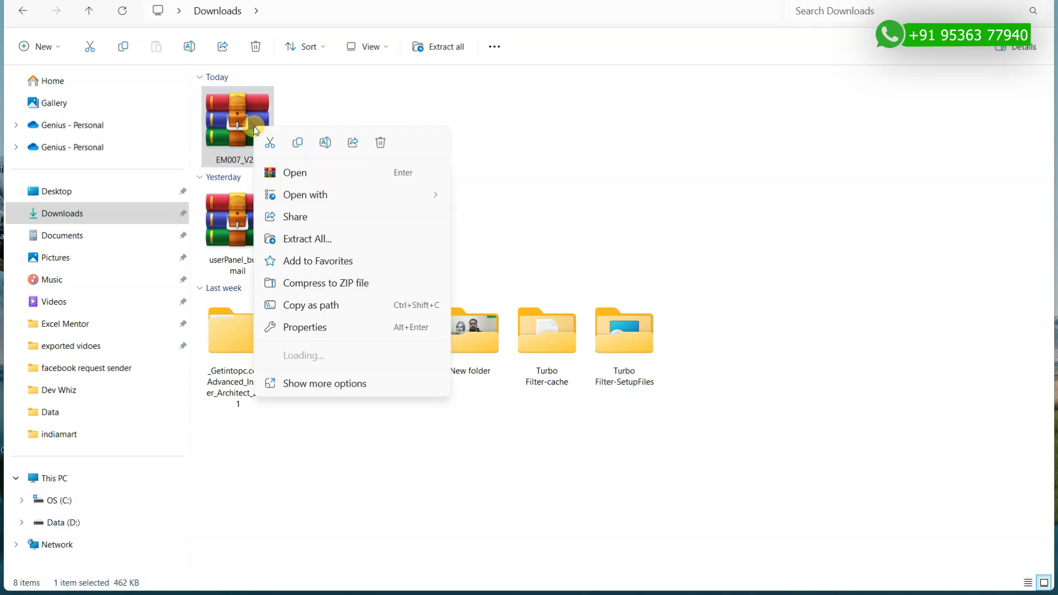
mouse_move(307, 355)
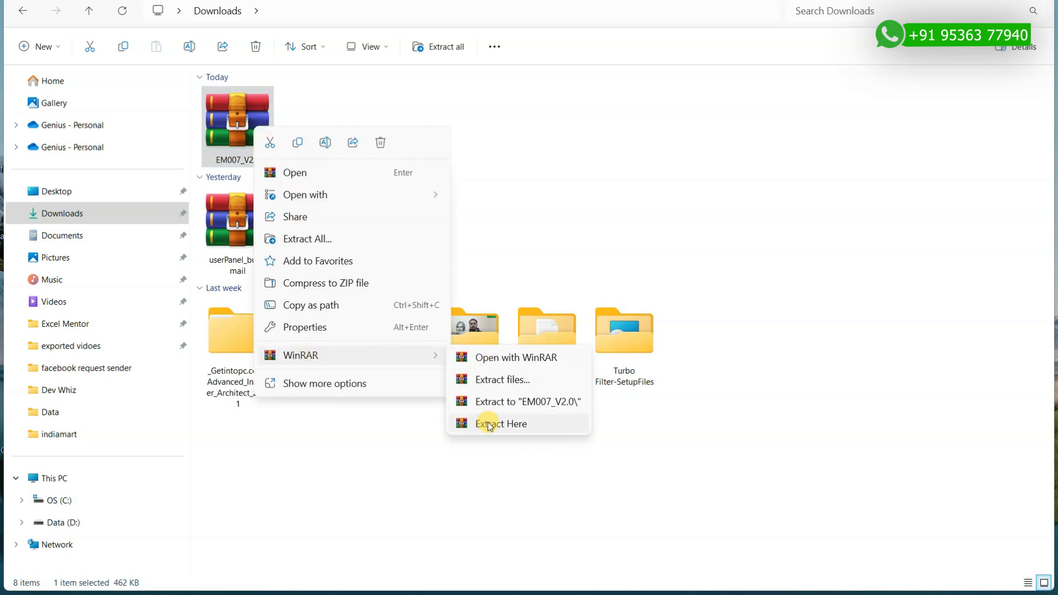
click(489, 421)
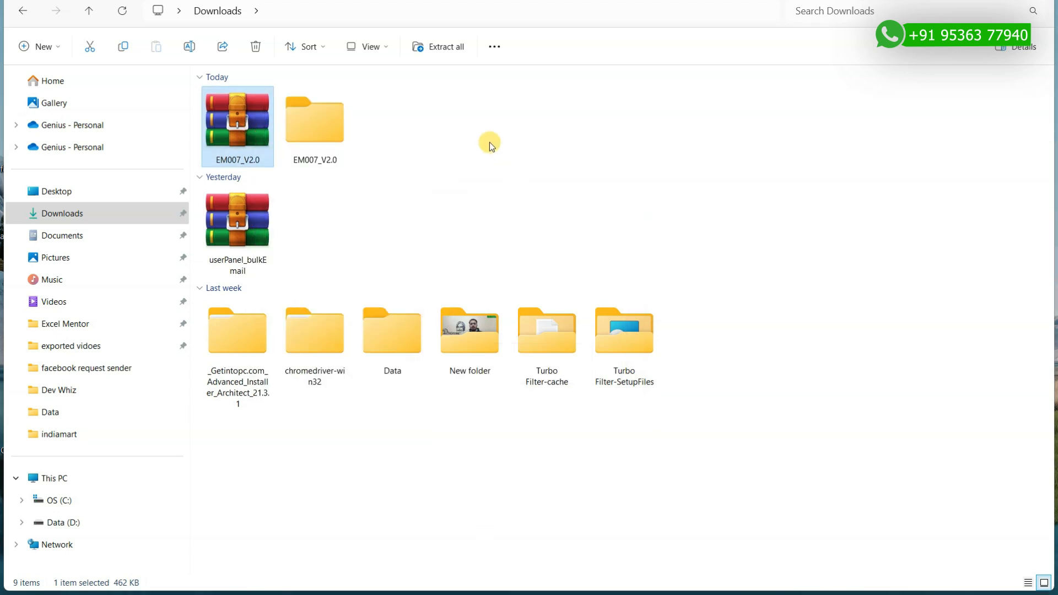
double_click(328, 137)
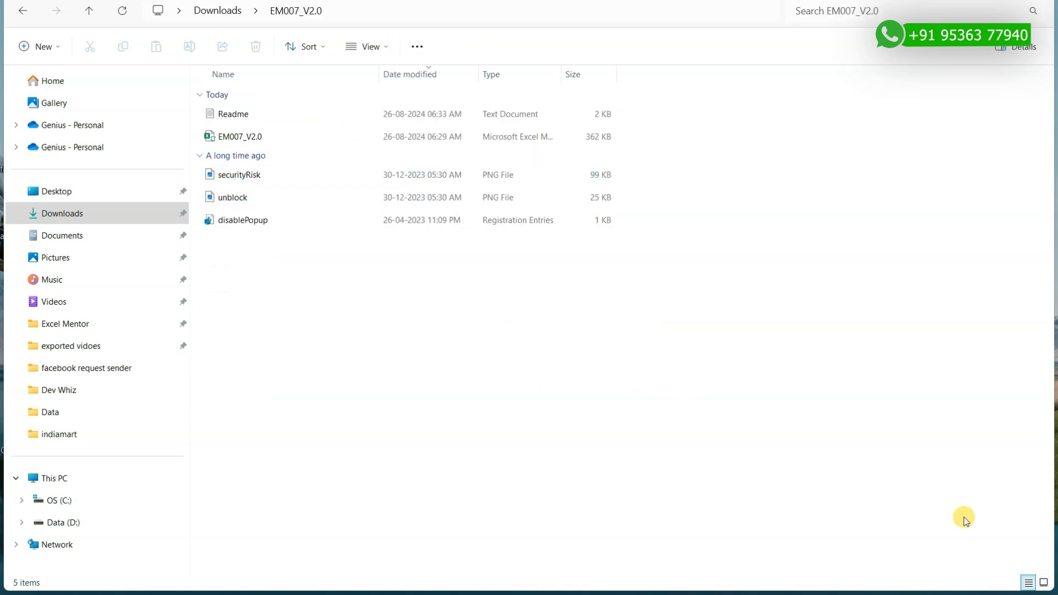
click(1044, 582)
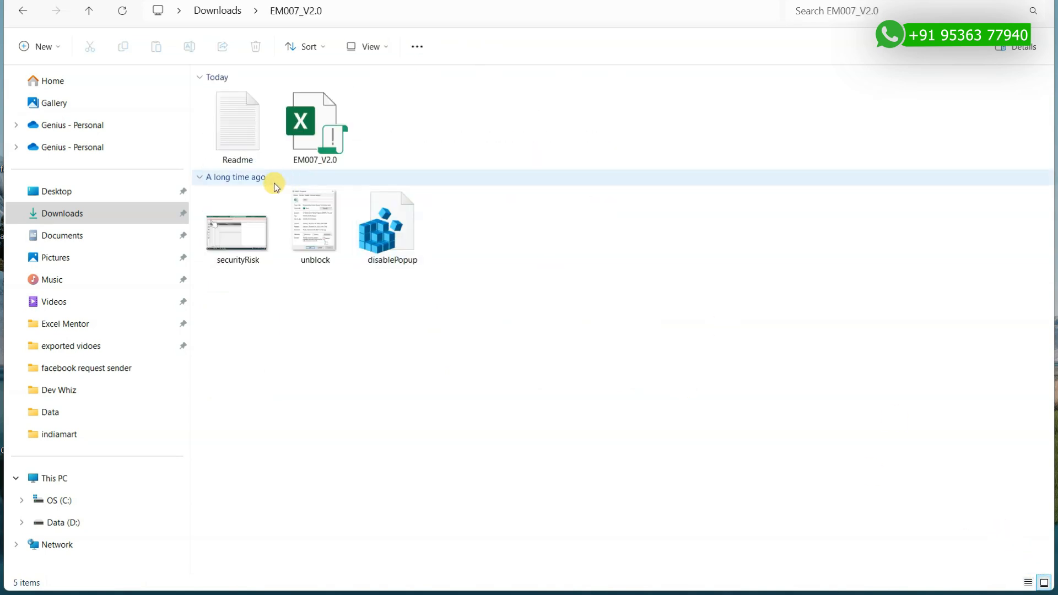
Read through the program requirements and running instructions in the Readme file, and close it
double_click(253, 137)
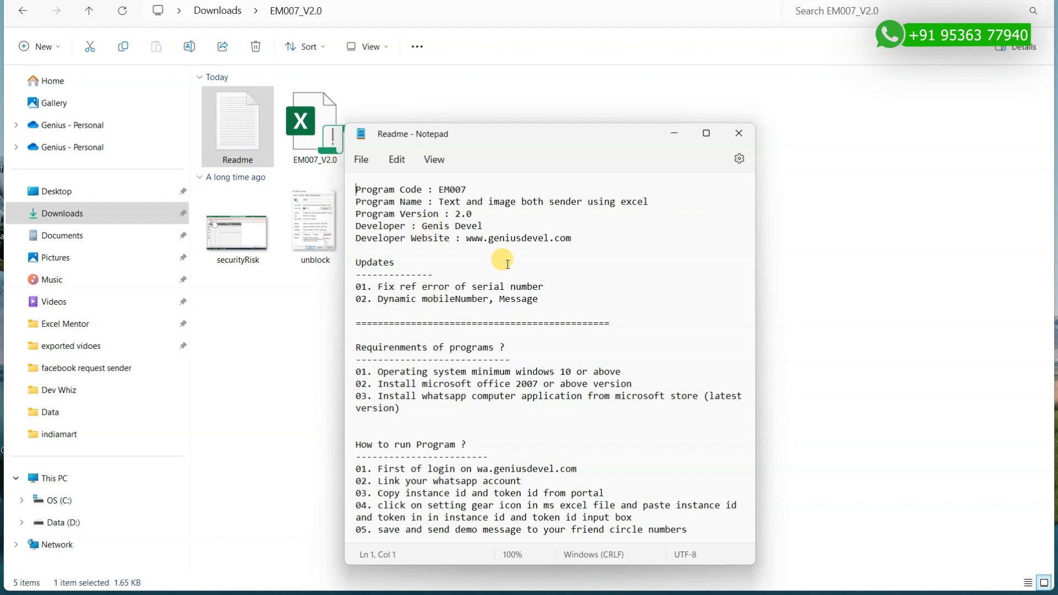
scroll(612, 262, down, 3)
scroll(620, 261, down, 2)
click(739, 133)
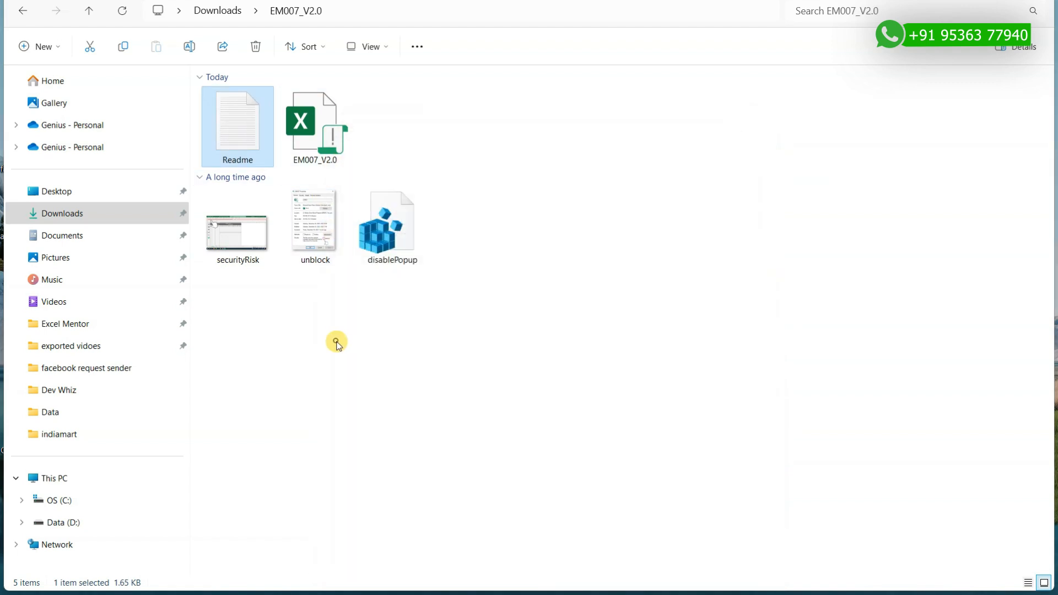
View the securityRisk screenshot enlarged to see the blocked-macros warning, and close it
double_click(238, 250)
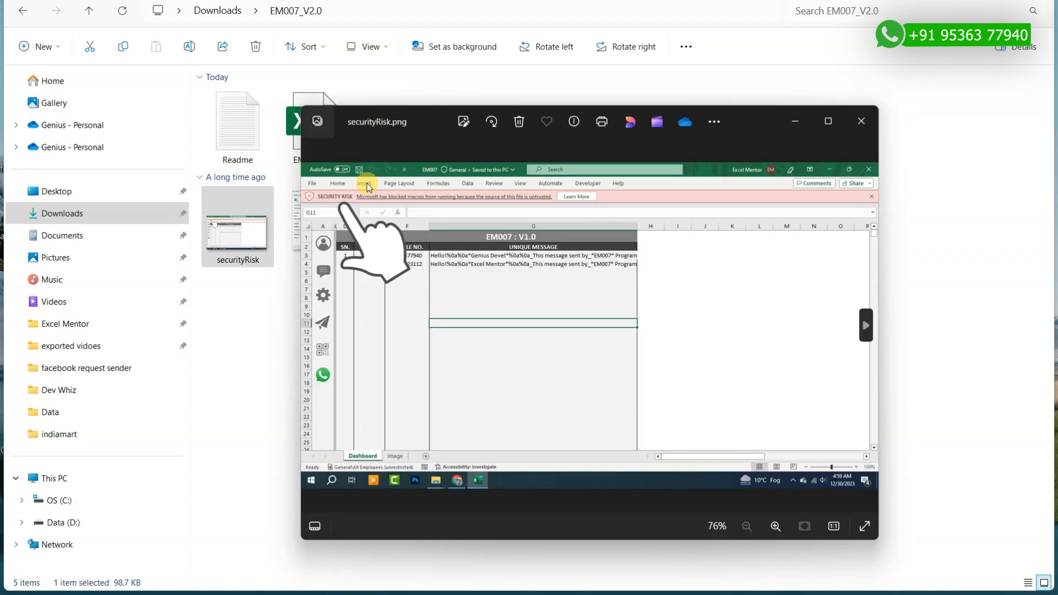
click(828, 121)
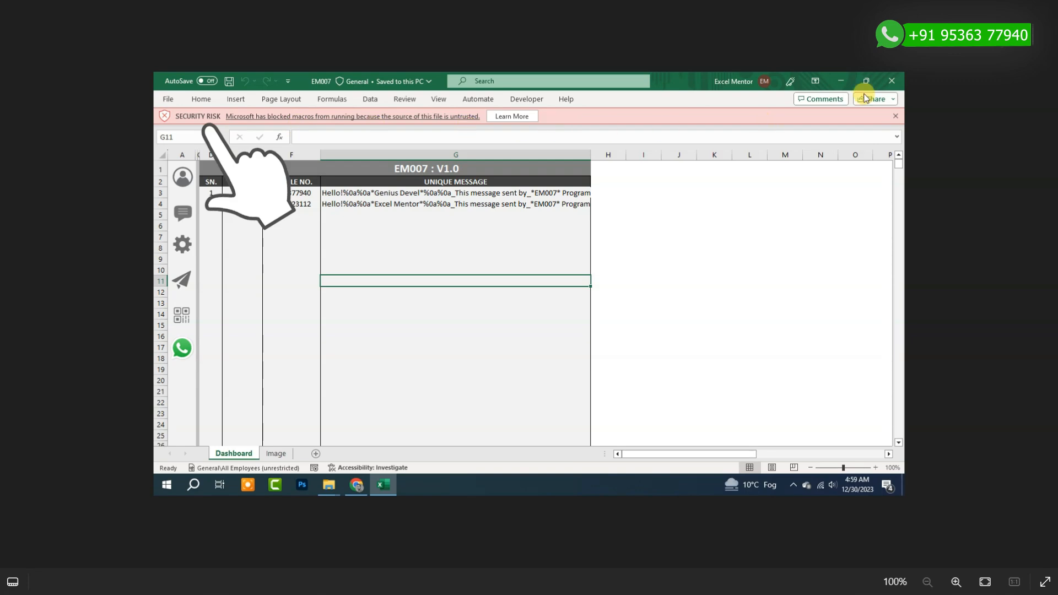
click(1043, 1)
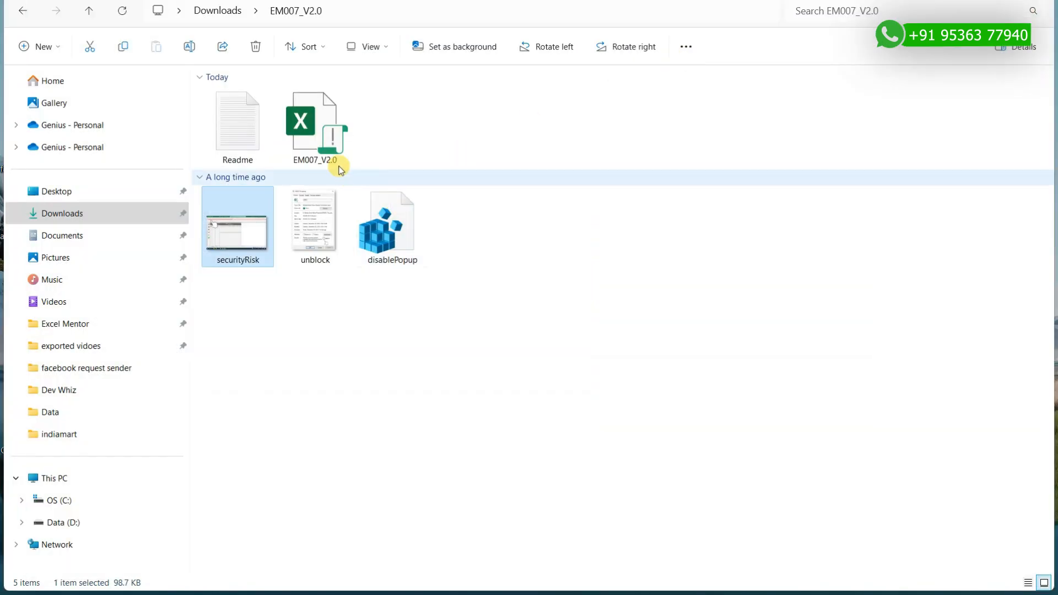
Unblock the EM007_V2.0 workbook in its file properties and apply the change
click(314, 134)
right_click(316, 135)
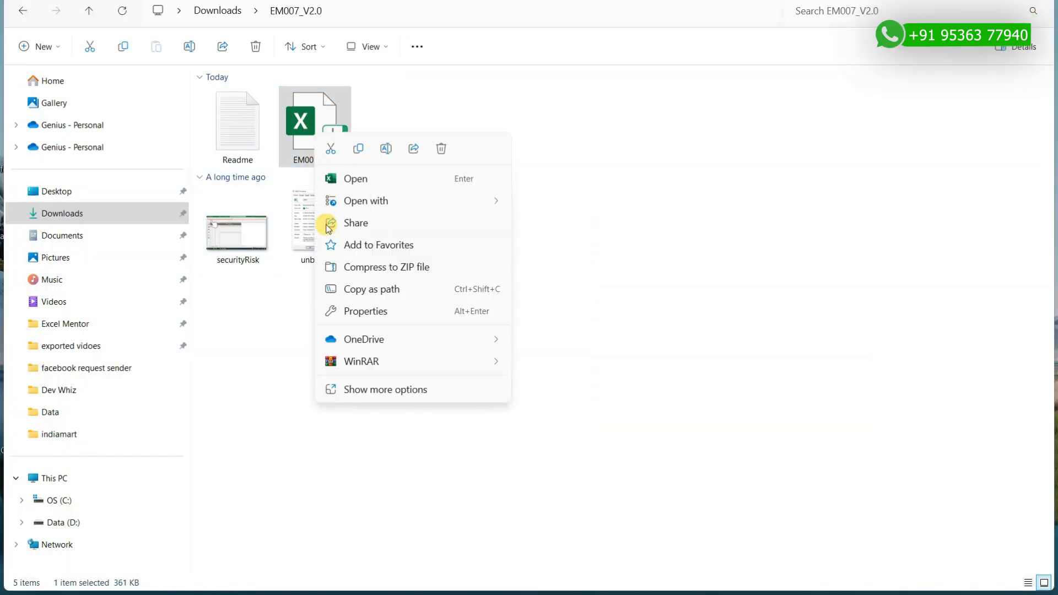
click(368, 389)
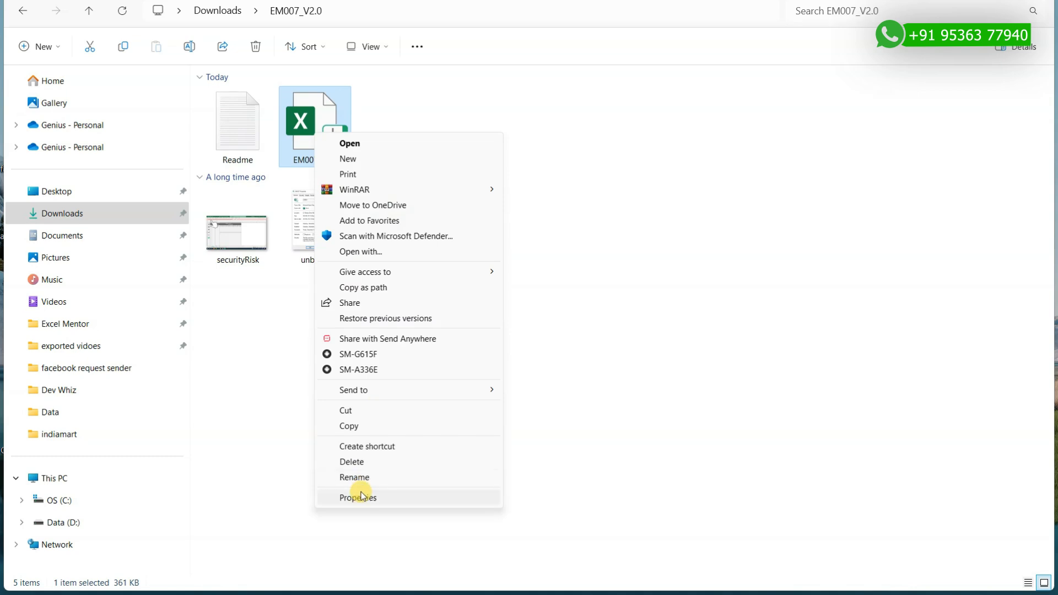
click(360, 497)
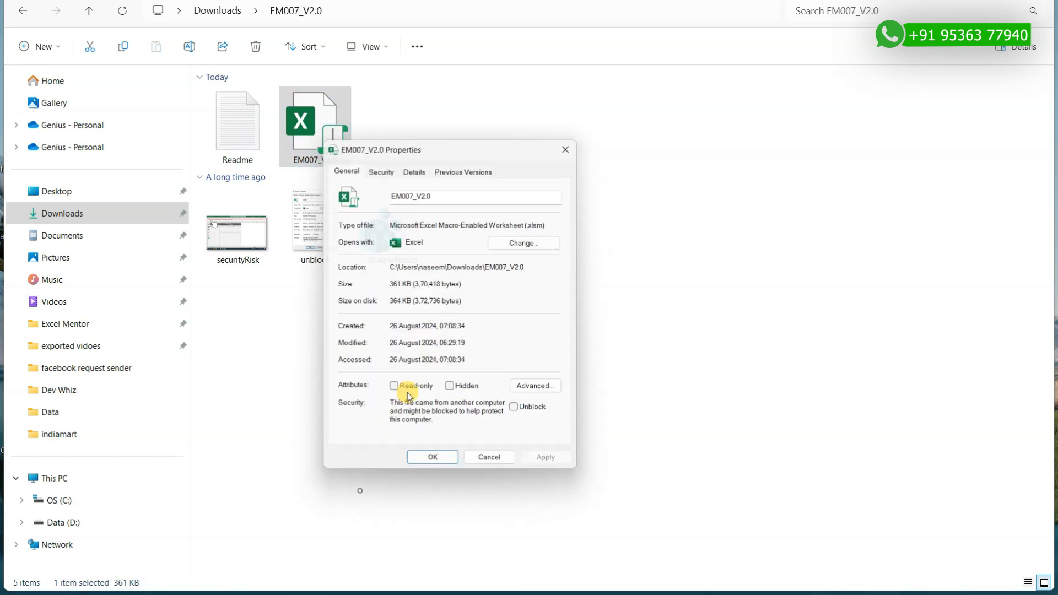
click(520, 414)
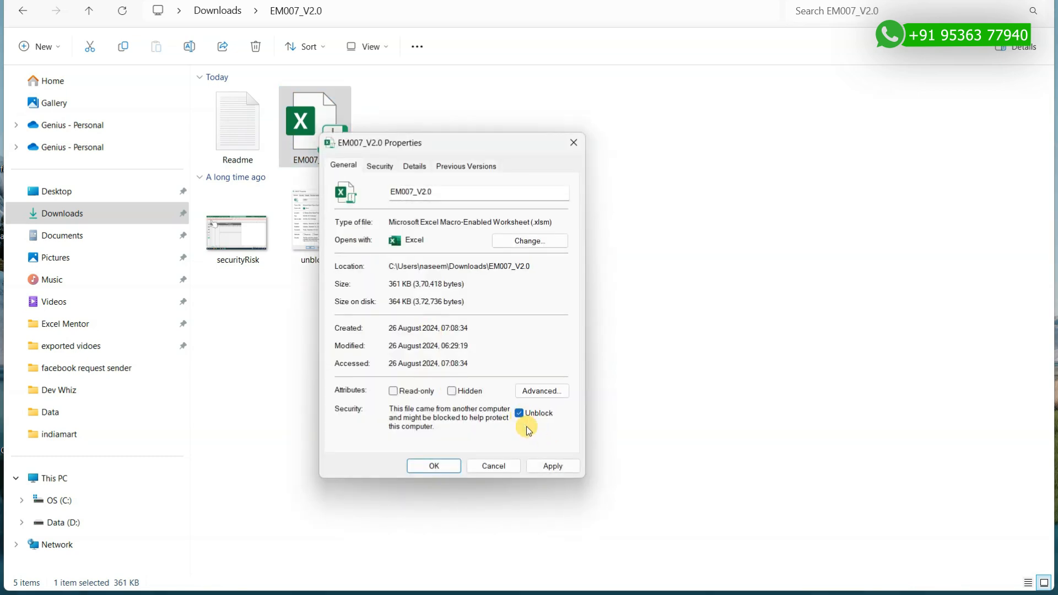
click(552, 465)
click(447, 466)
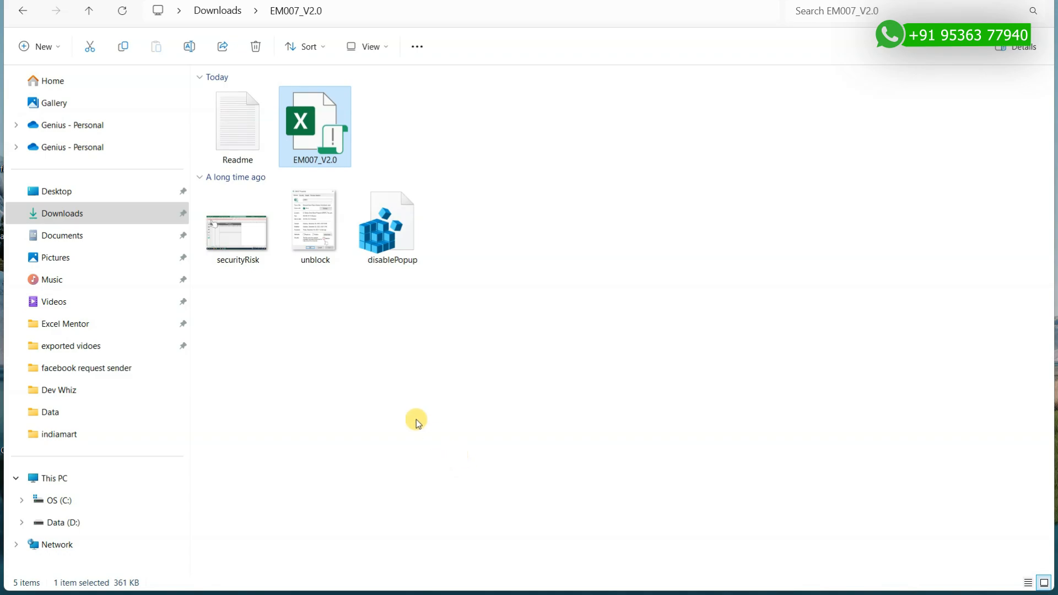
Run the disablePopup registry file and approve adding its entries to the Windows registry
click(389, 422)
click(386, 212)
double_click(386, 212)
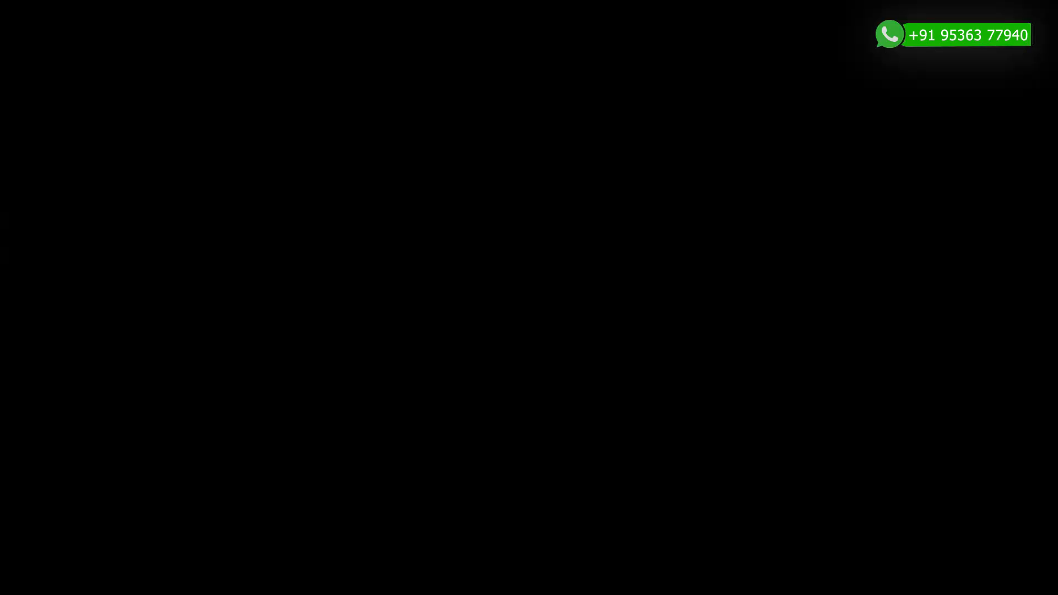
click(606, 380)
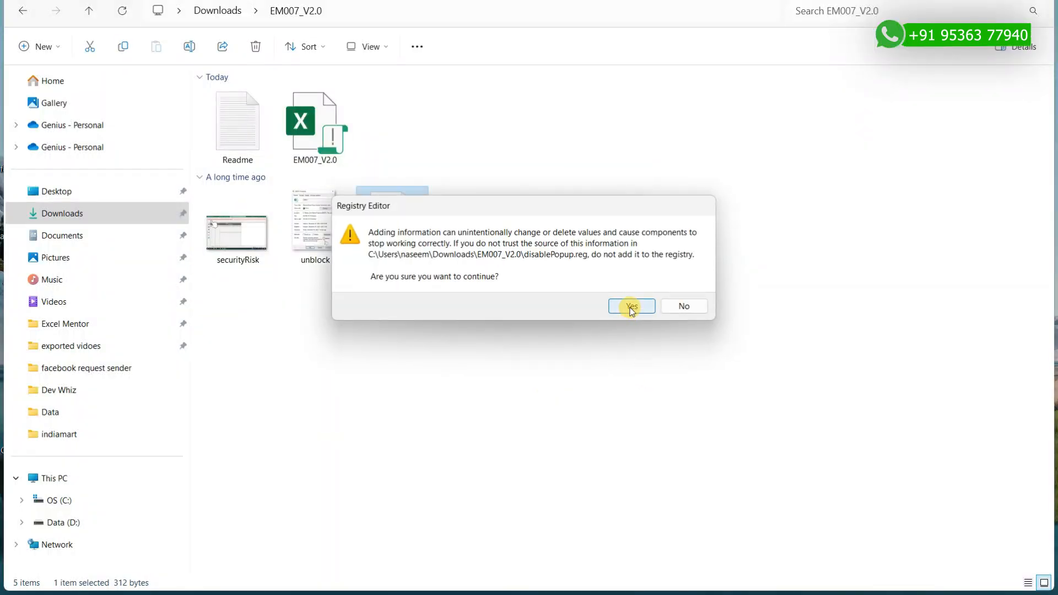
click(630, 371)
click(683, 297)
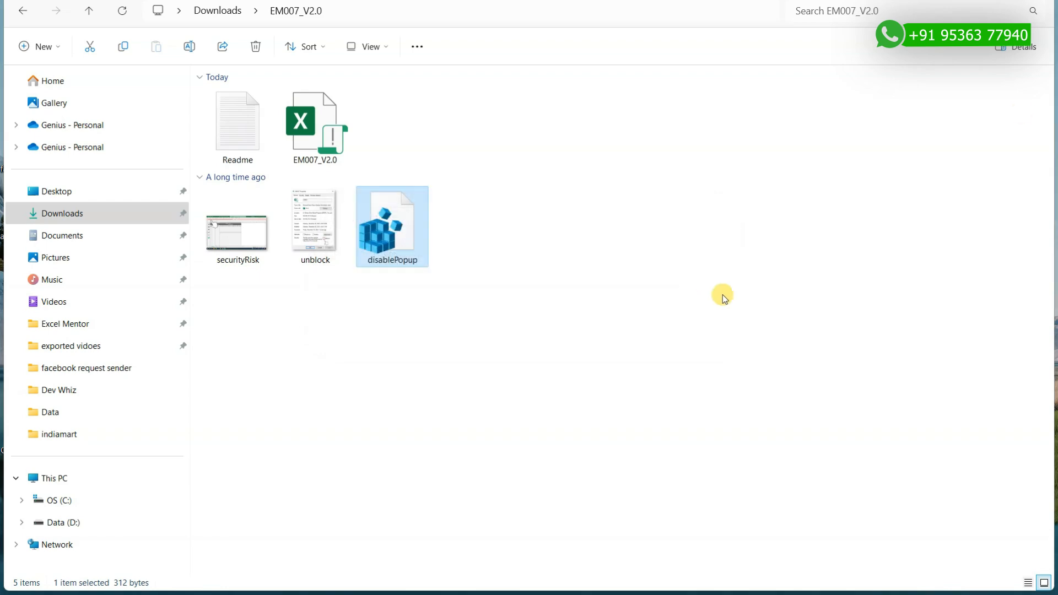
Open the EM007_V2.0 workbook in Excel and enable its macros
click(325, 128)
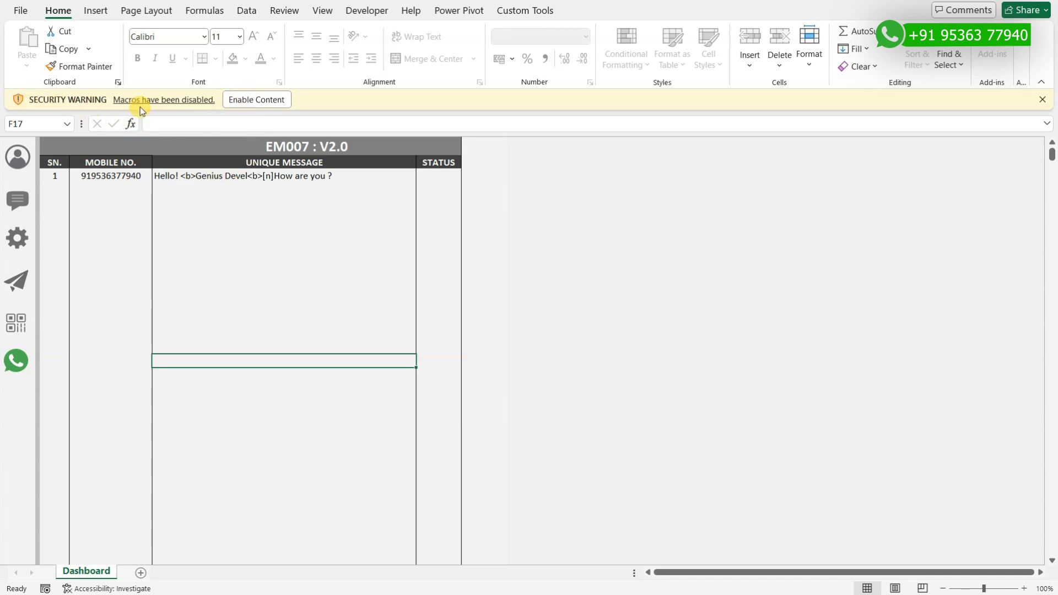
click(263, 100)
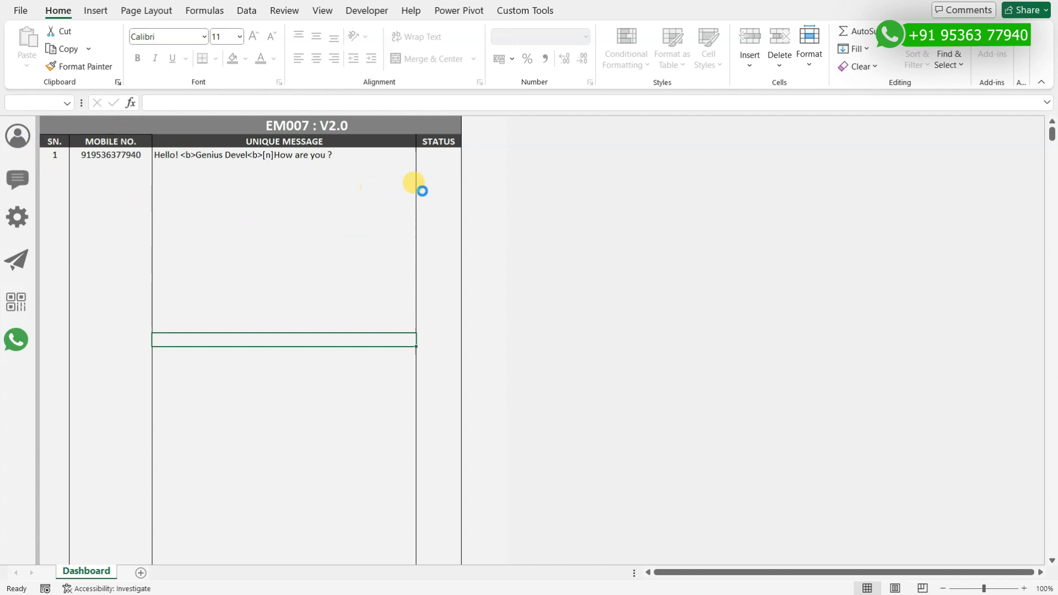
click(630, 331)
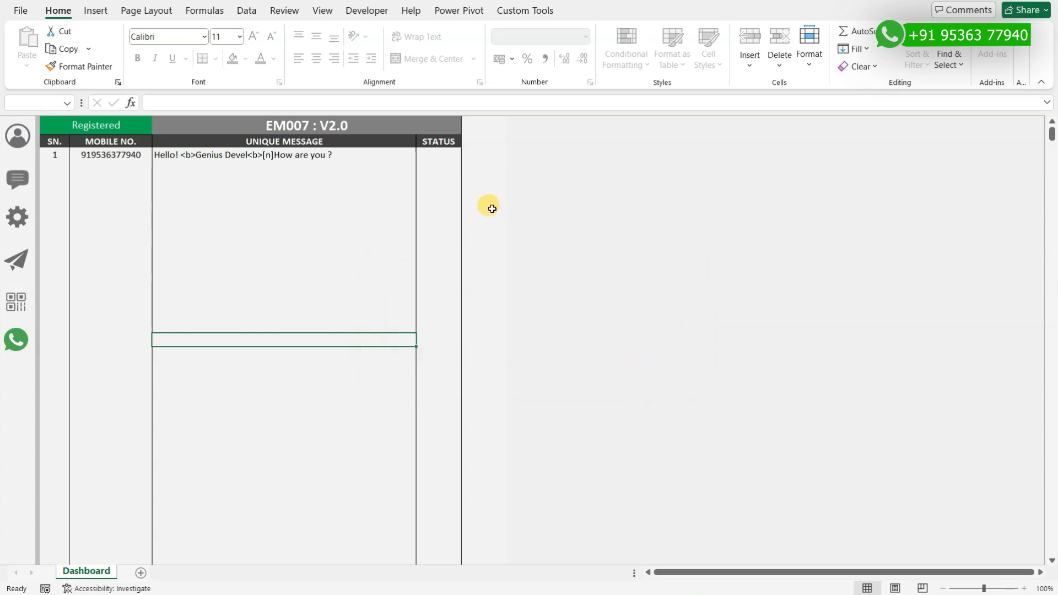
click(489, 205)
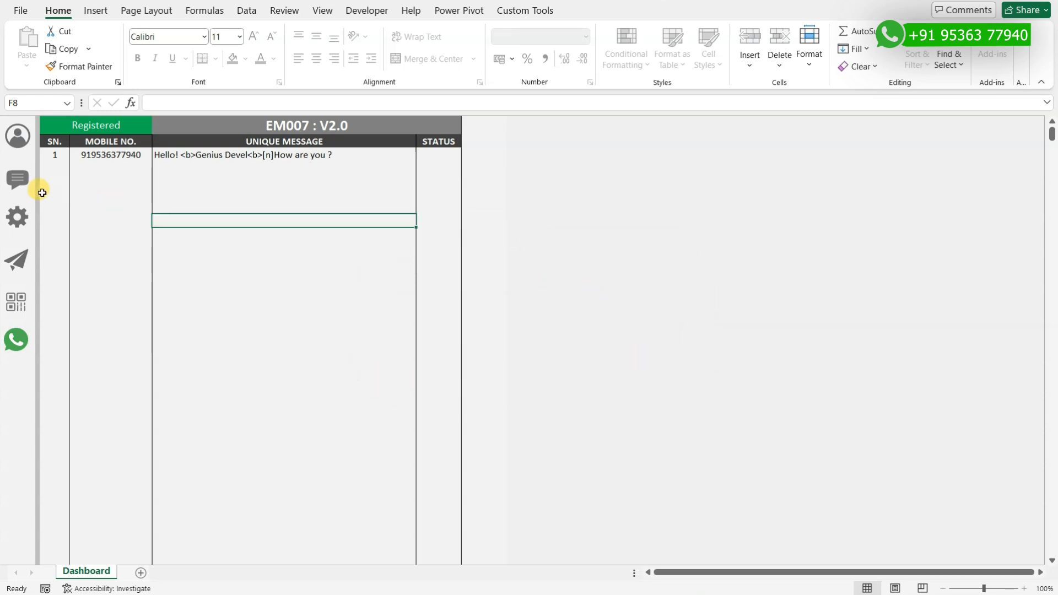
drag(243, 163, 264, 399)
drag(100, 155, 101, 312)
click(104, 210)
click(108, 178)
Enter hh as a test mobile number in E4, check the serial number formula beside it, and clear the entry
click(104, 166)
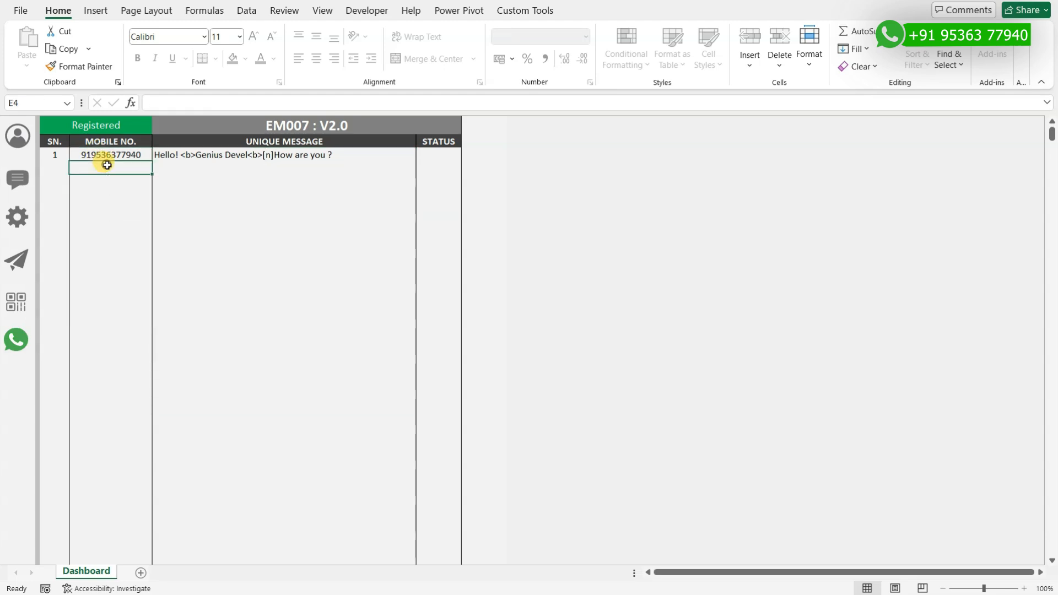
text(hh)
click(224, 193)
click(53, 167)
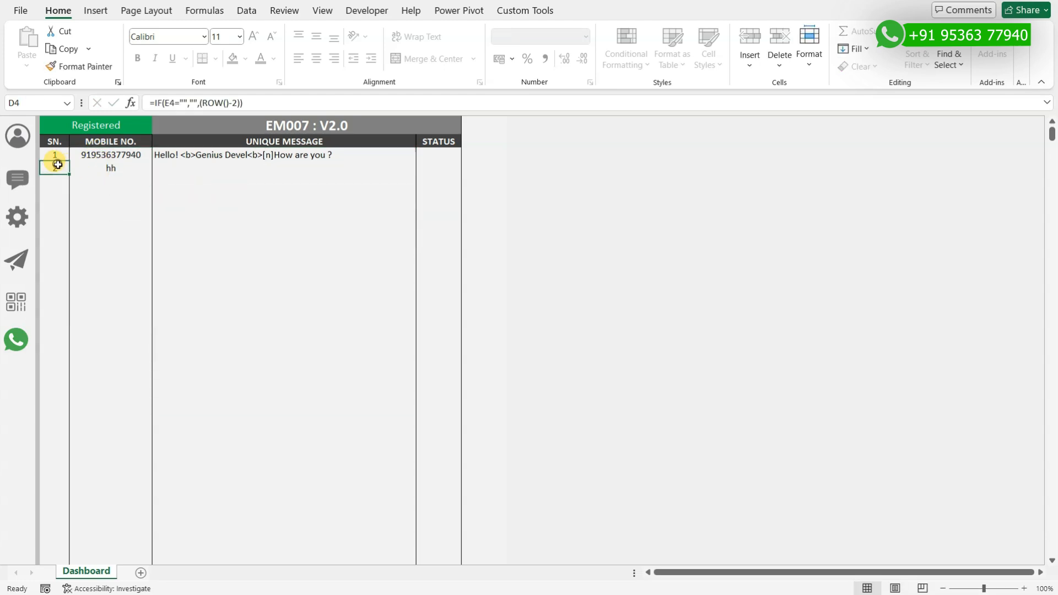
click(101, 168)
key(Delete)
click(165, 196)
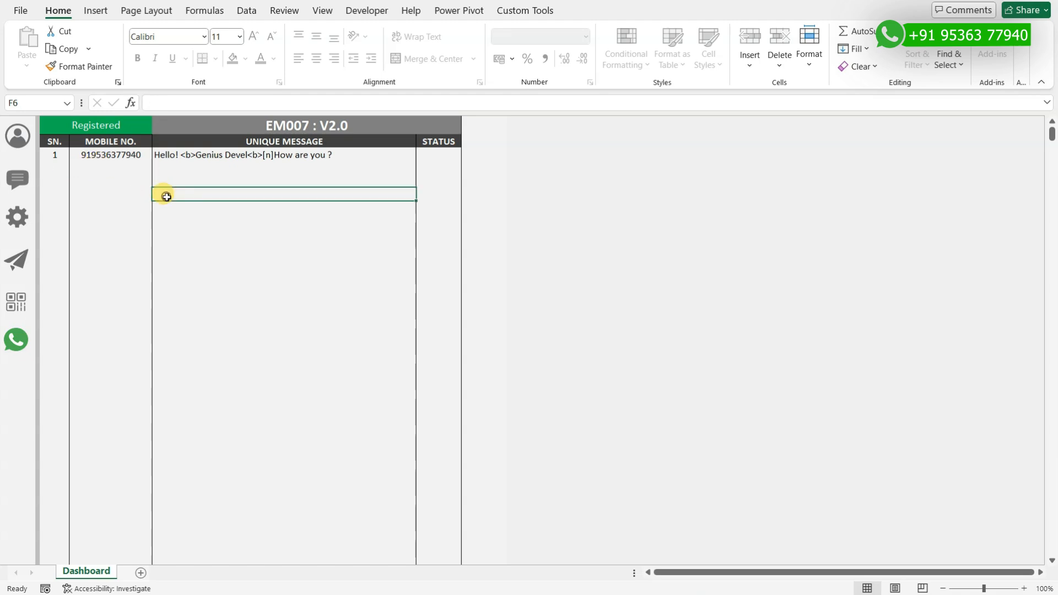
Try to edit the serial number formula in cell D4
double_click(60, 167)
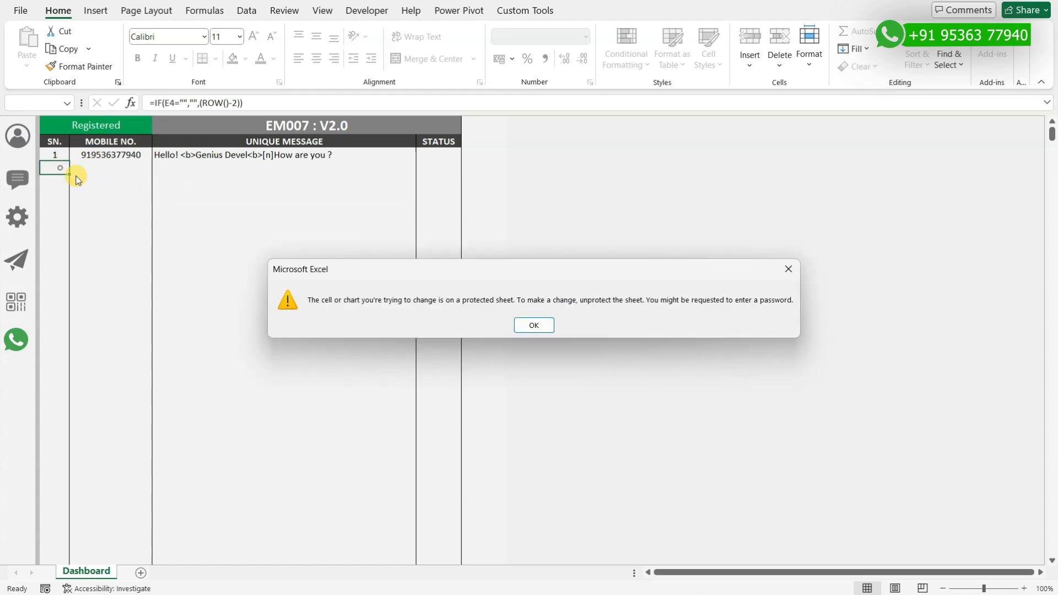
click(534, 325)
click(182, 298)
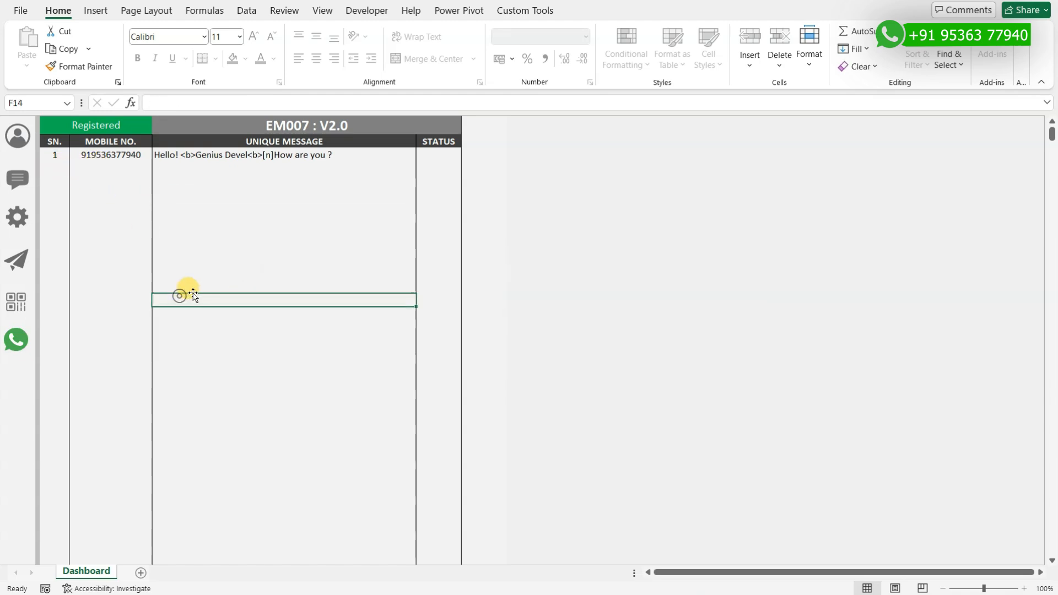
View the user and registration information of the program, and close it
click(17, 135)
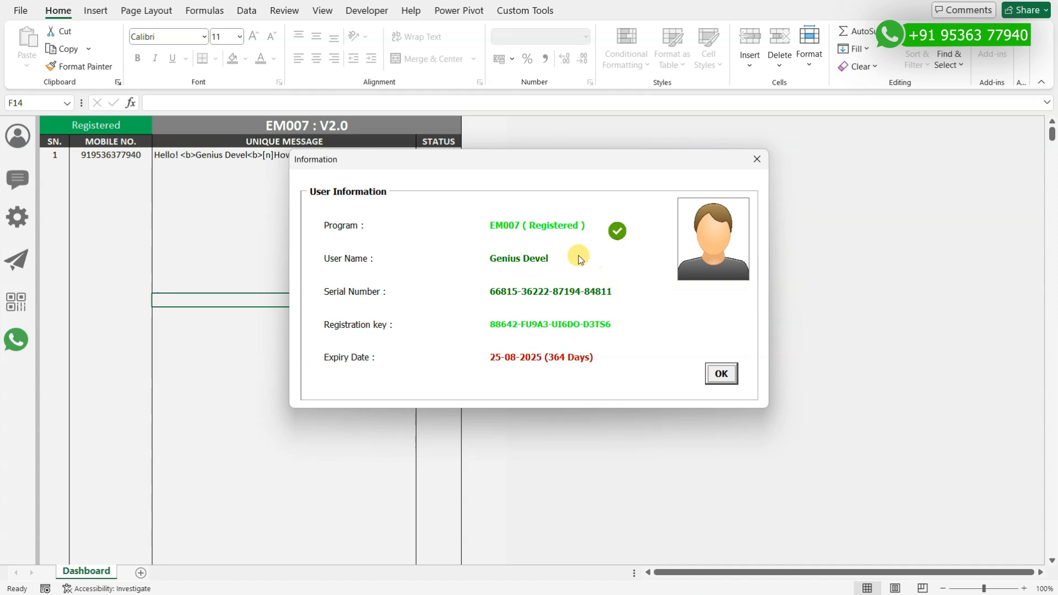
click(734, 373)
Open the common message, examine its bold and new-line formatting tags, and save it
click(21, 182)
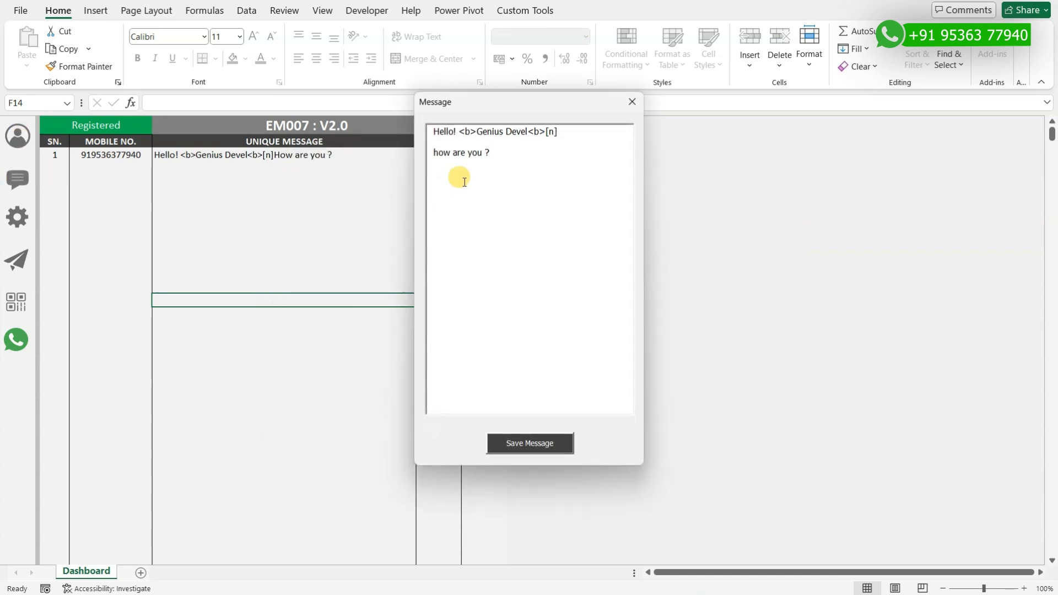
drag(499, 153, 445, 135)
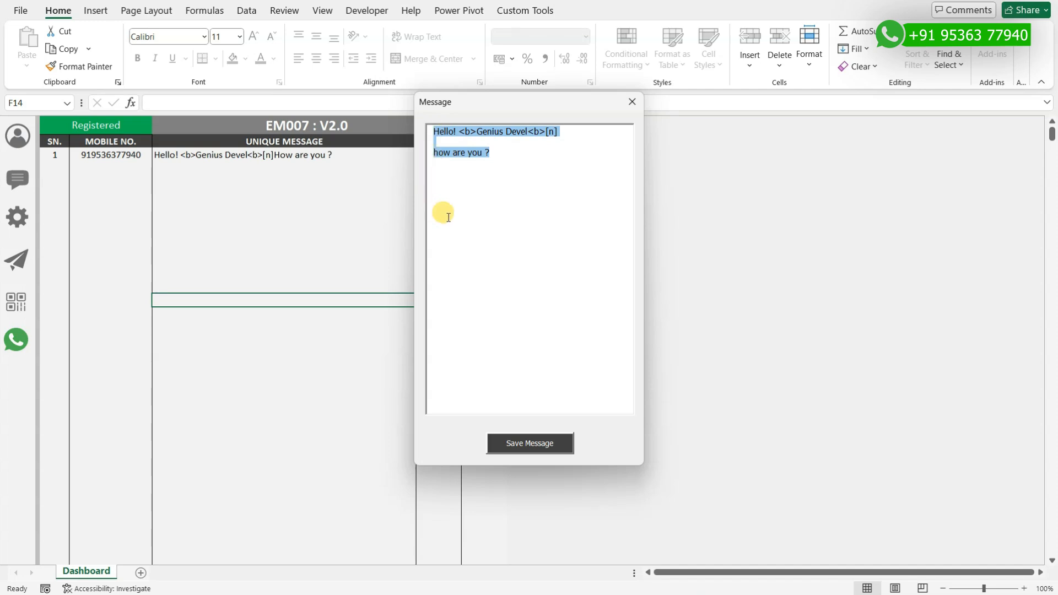
click(498, 179)
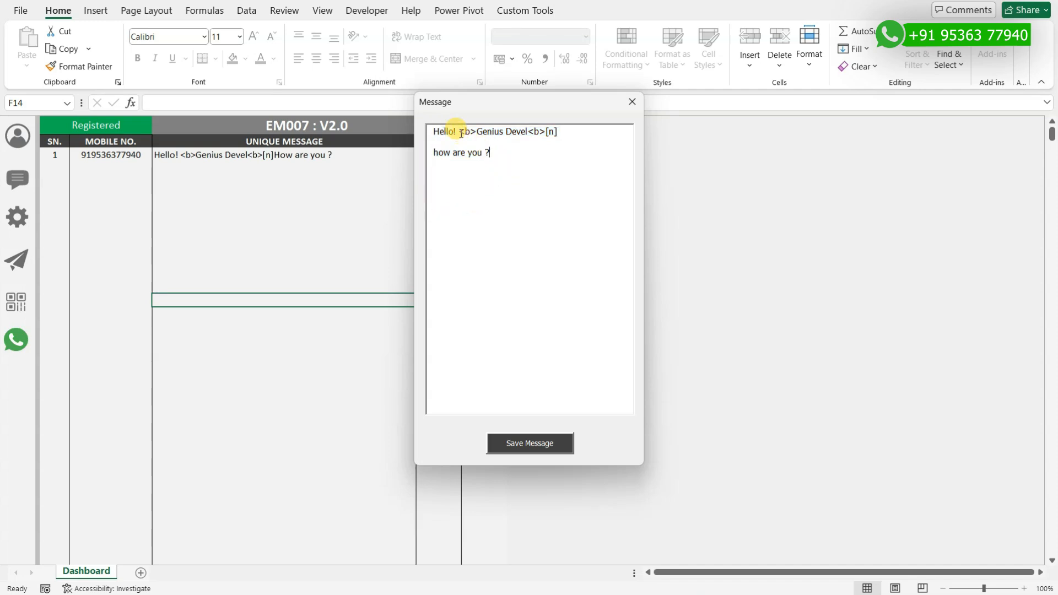
drag(460, 134, 546, 132)
click(504, 132)
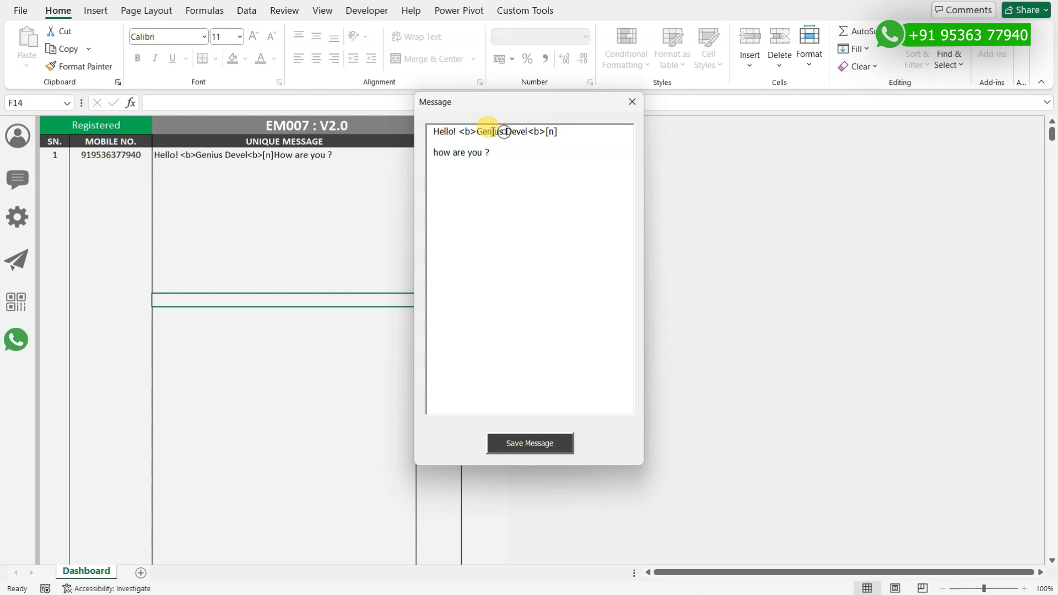
drag(478, 133, 555, 132)
click(466, 132)
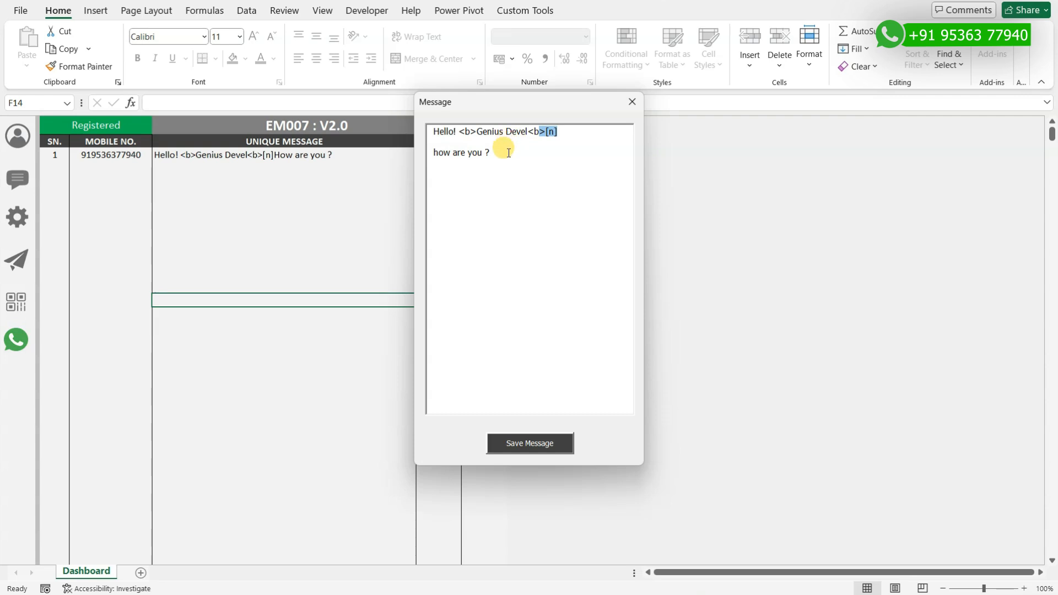
drag(491, 153, 470, 152)
drag(559, 132, 427, 148)
click(570, 133)
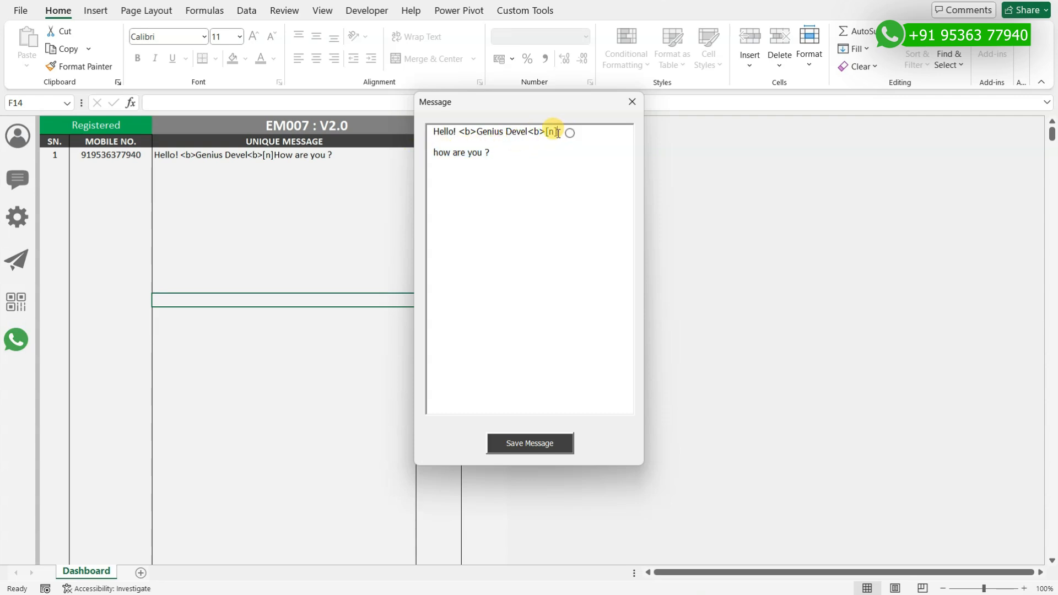
drag(558, 133, 548, 133)
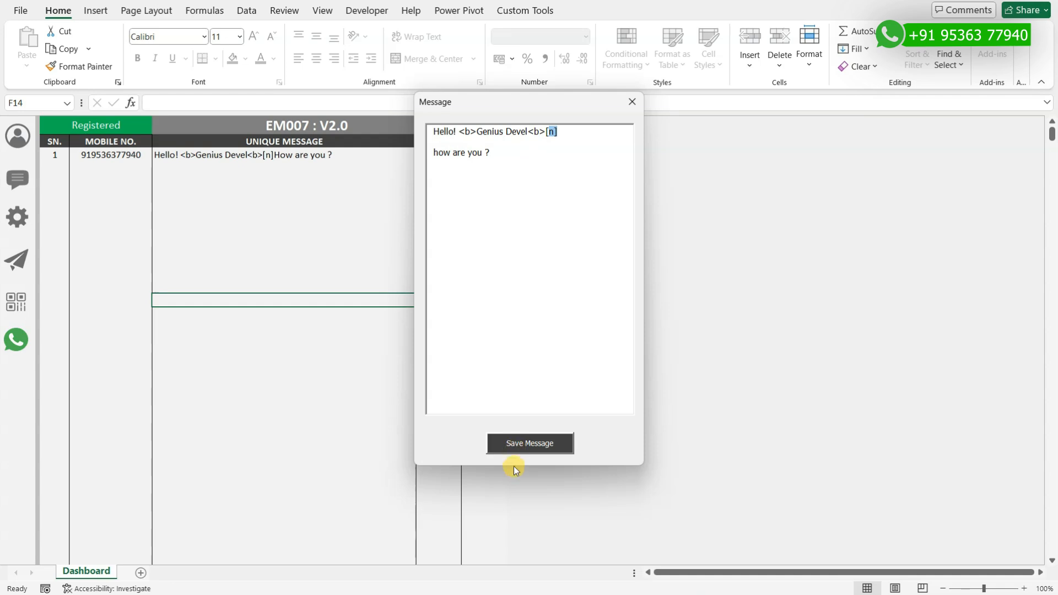
click(513, 444)
Open the WhatsApp configuration and review the message types and the starting and ending points for sending
click(17, 220)
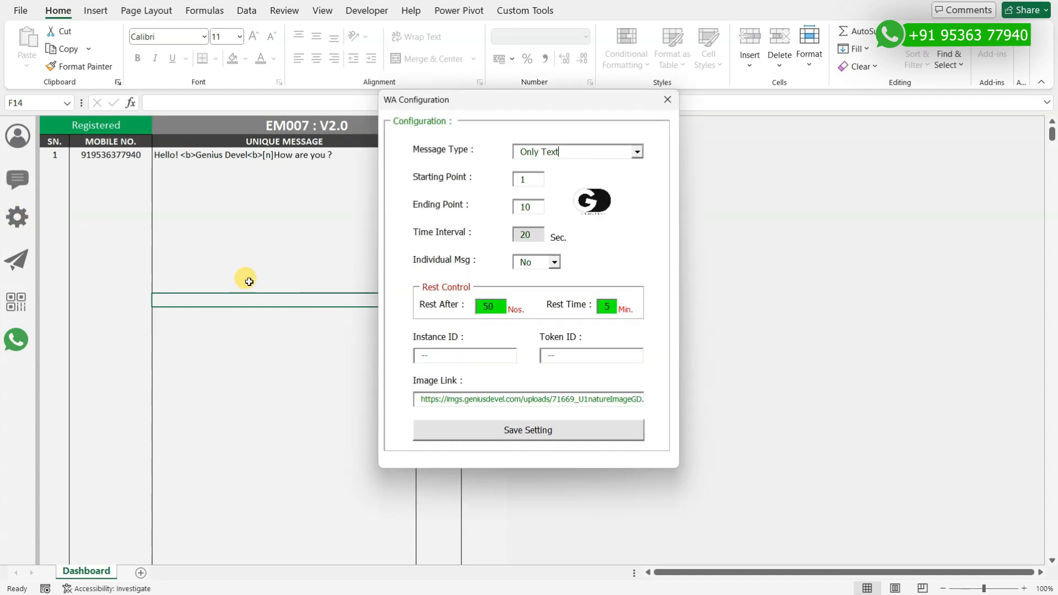
click(638, 151)
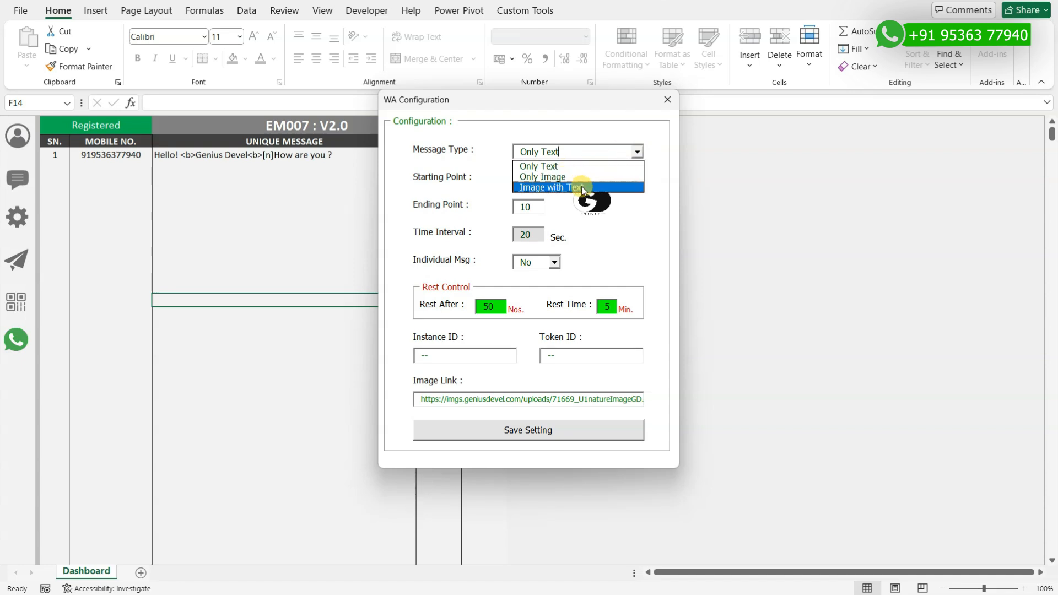
click(654, 210)
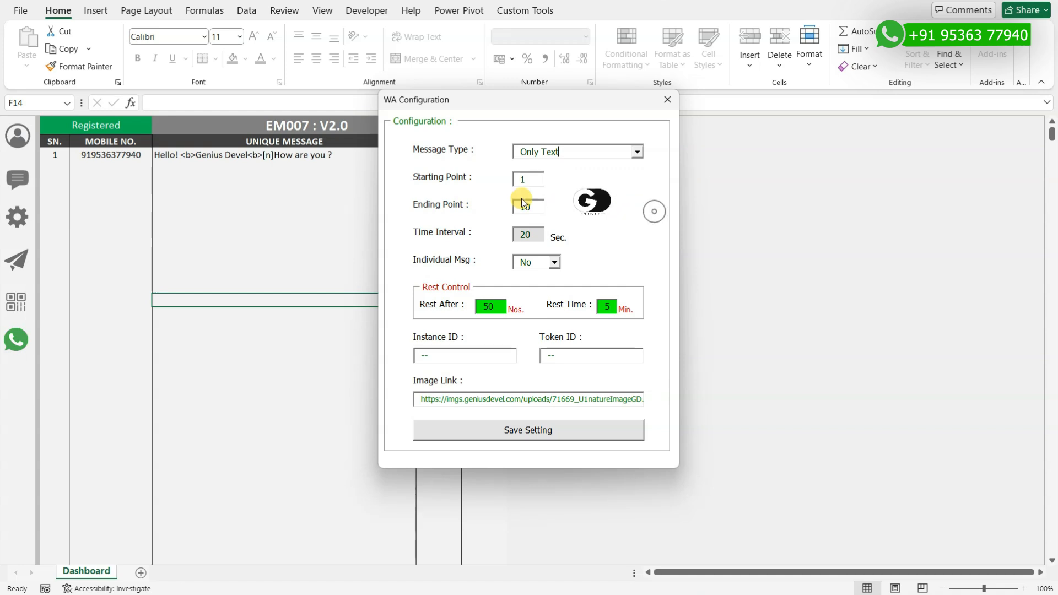
double_click(524, 179)
double_click(537, 208)
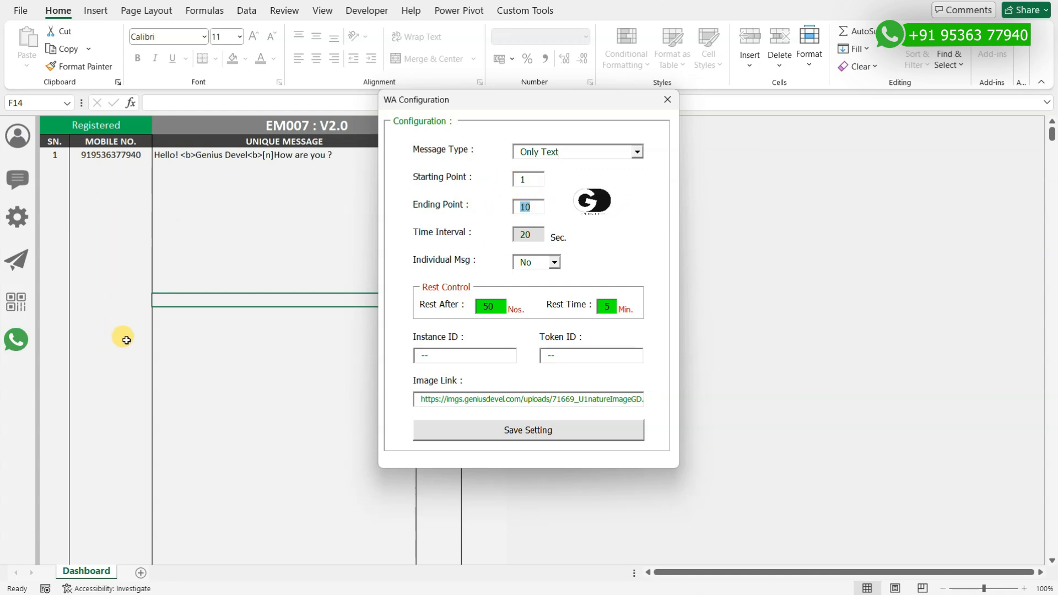
double_click(528, 177)
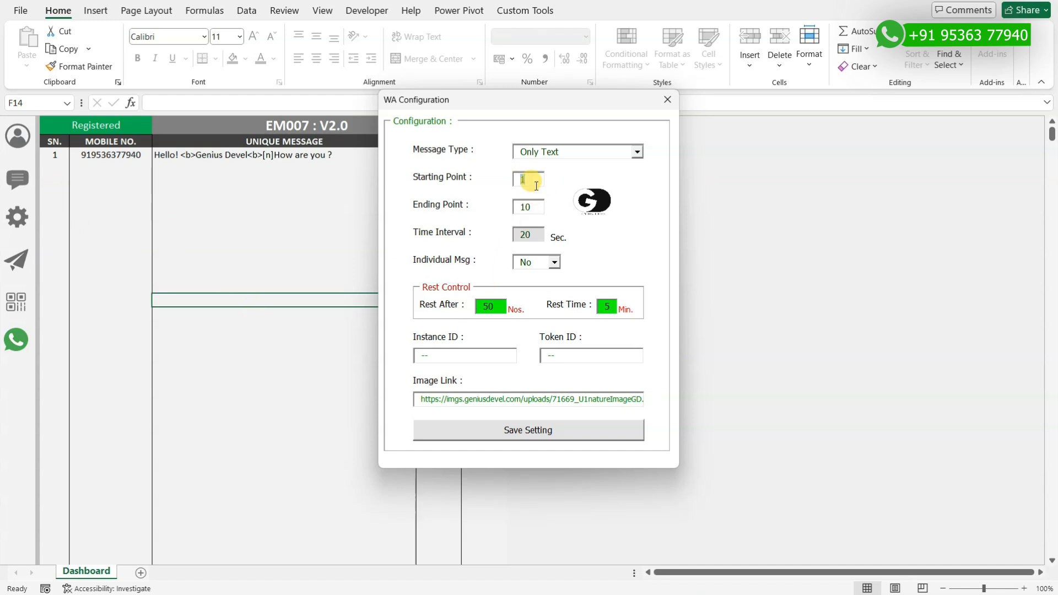
click(528, 209)
double_click(530, 209)
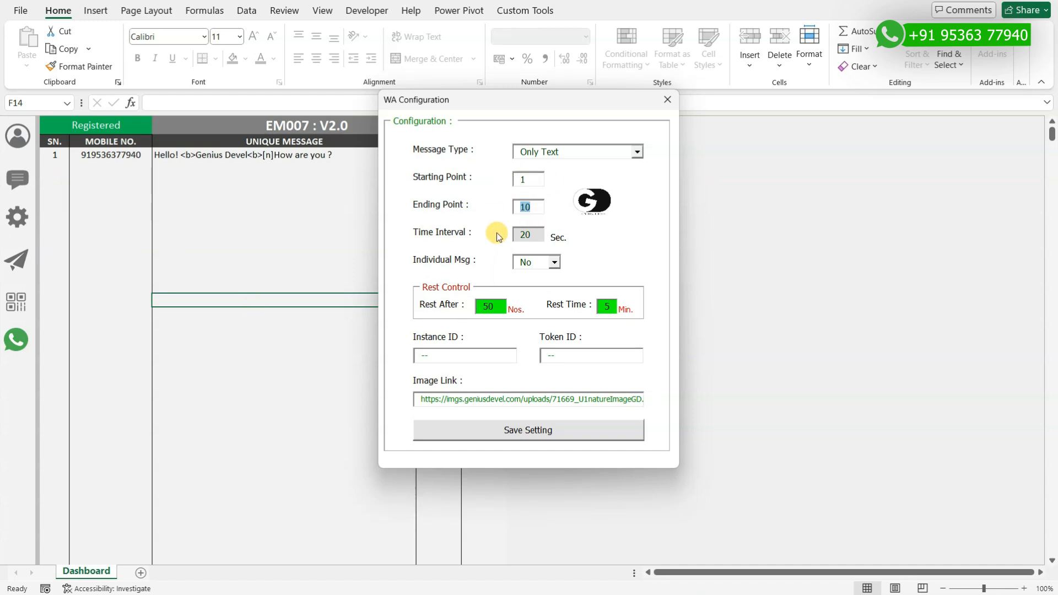
Set the time interval to 10 seconds and the Individual Msg option to Yes
drag(520, 233, 531, 234)
click(555, 264)
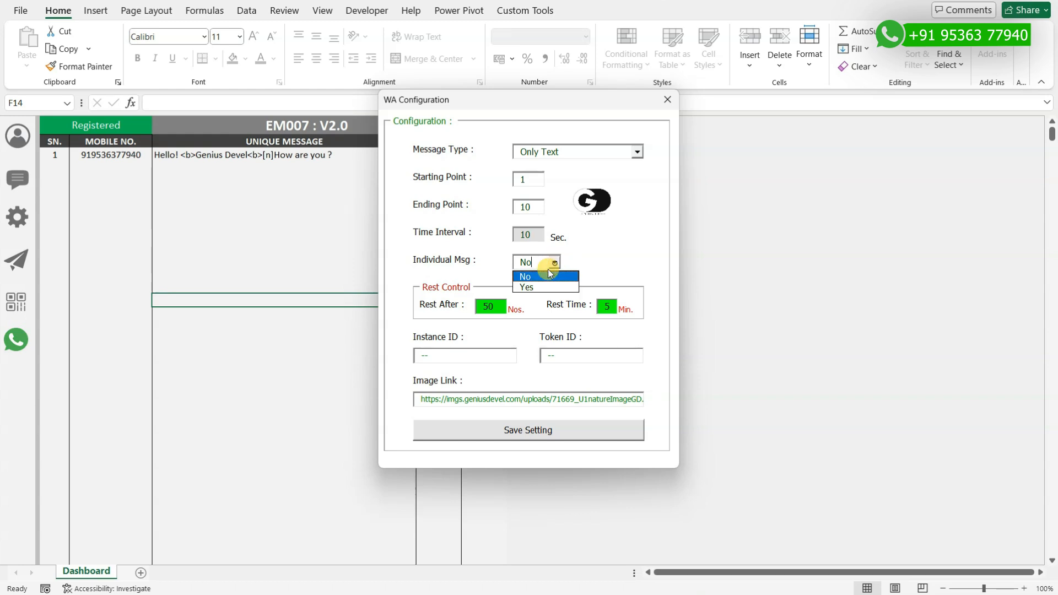
click(537, 285)
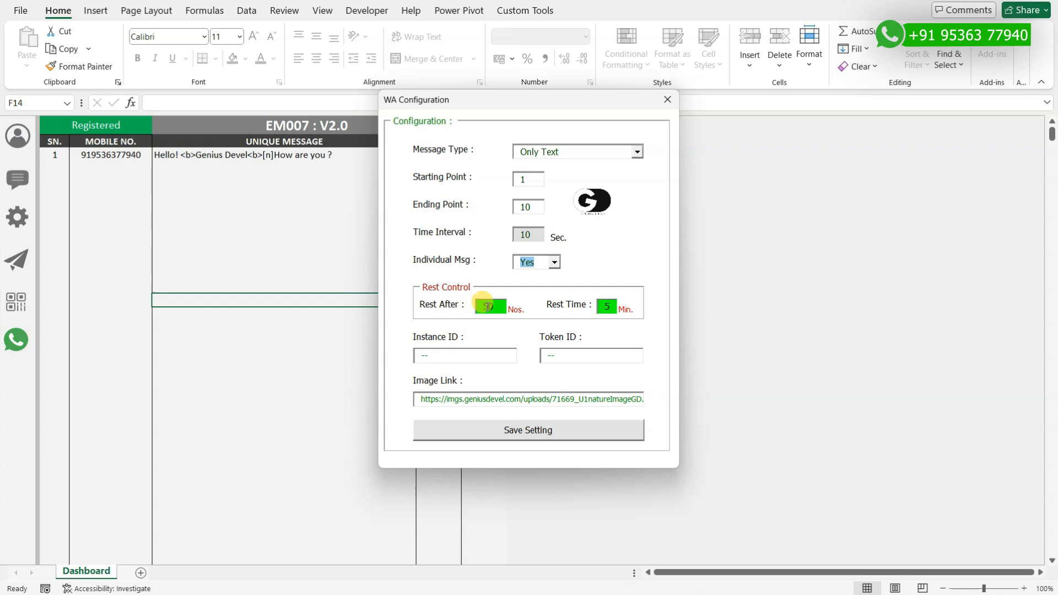
Check the rest control, Instance ID and Token ID fields, and save the configuration settings
click(496, 307)
double_click(500, 307)
click(605, 304)
click(441, 355)
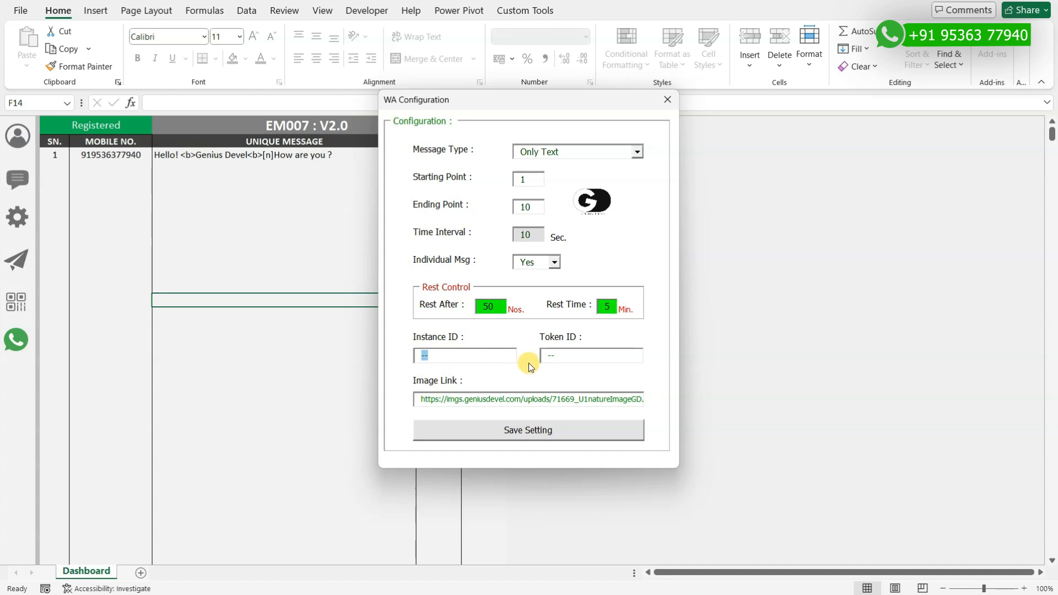
click(563, 355)
click(525, 431)
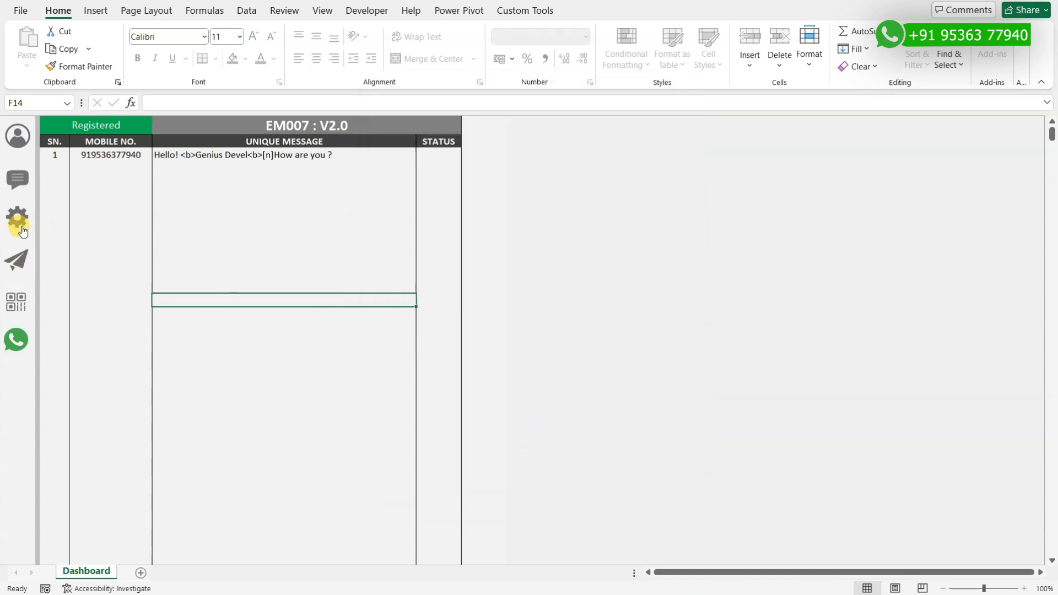
View the program serial number used for registration, close it, and check the registration status cell D1
click(16, 302)
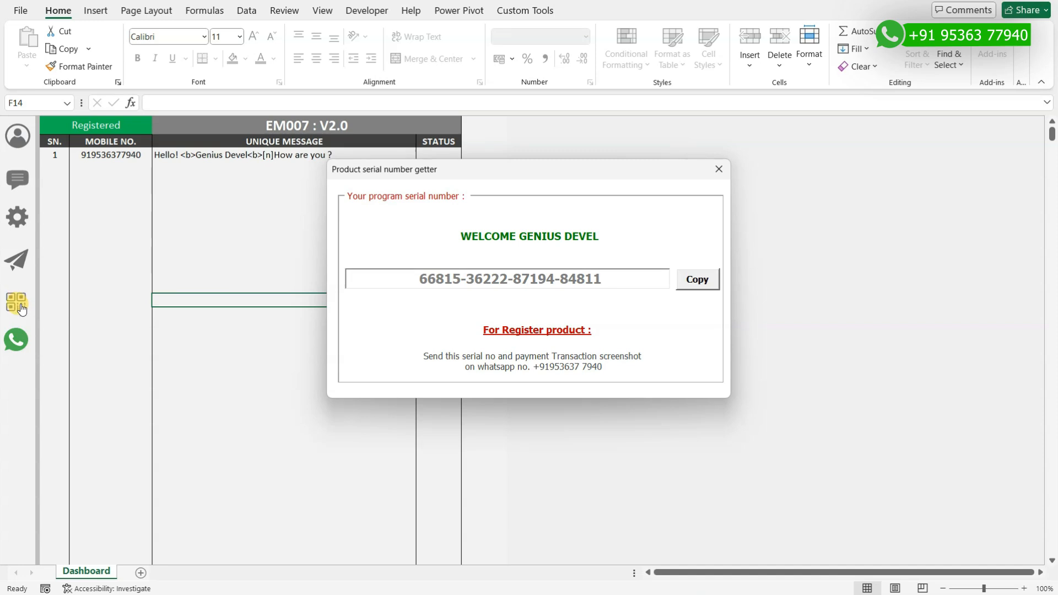
drag(609, 276, 373, 280)
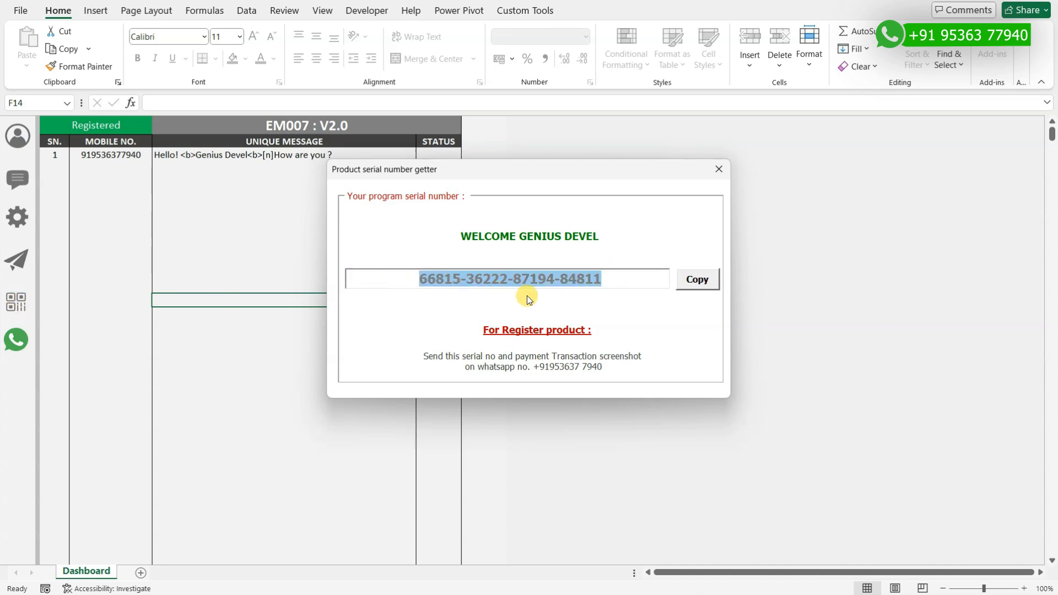
click(718, 176)
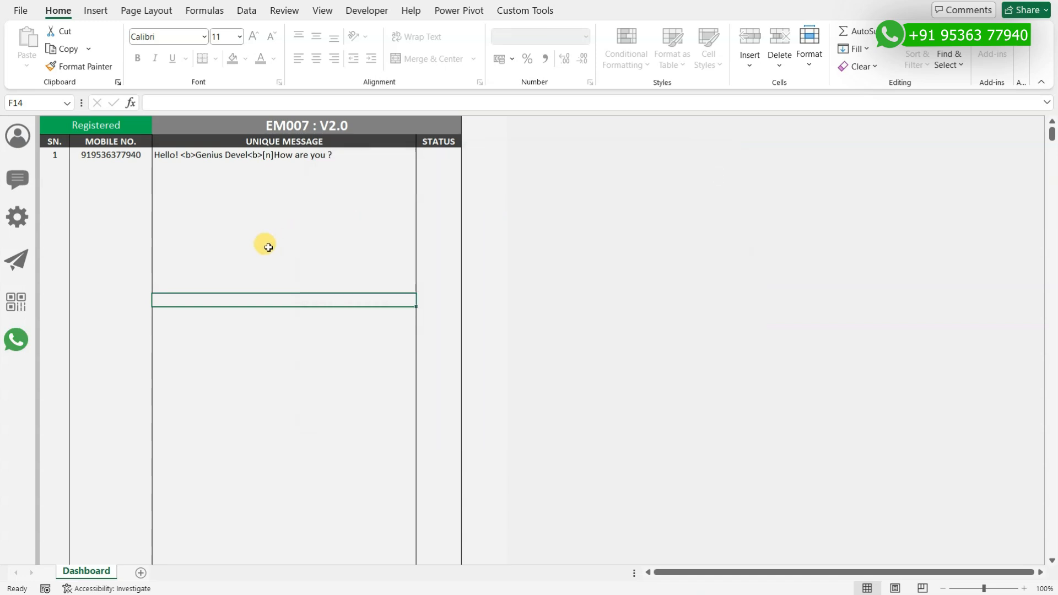
click(94, 126)
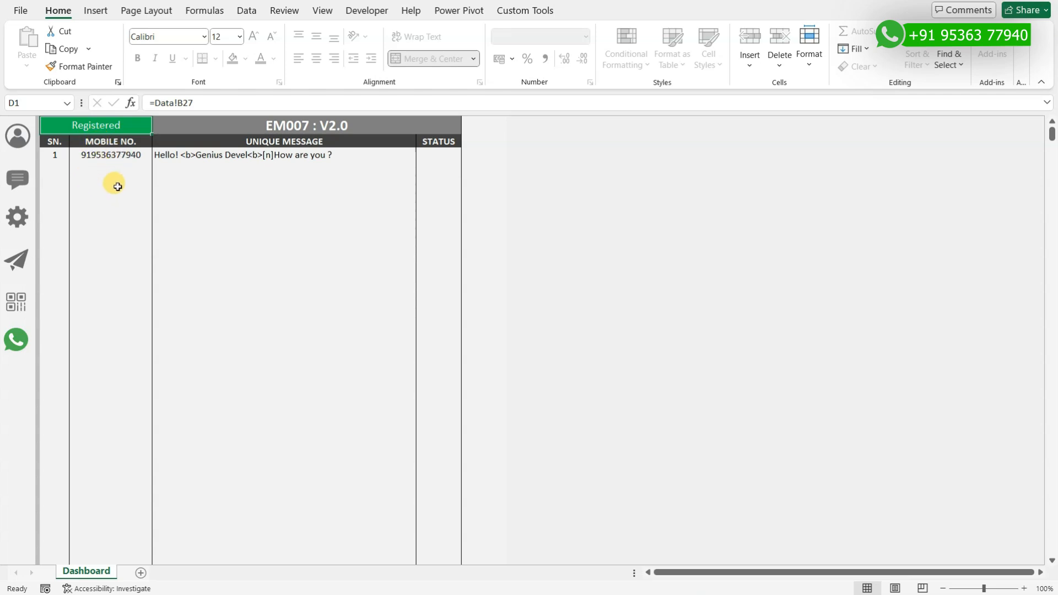
click(115, 234)
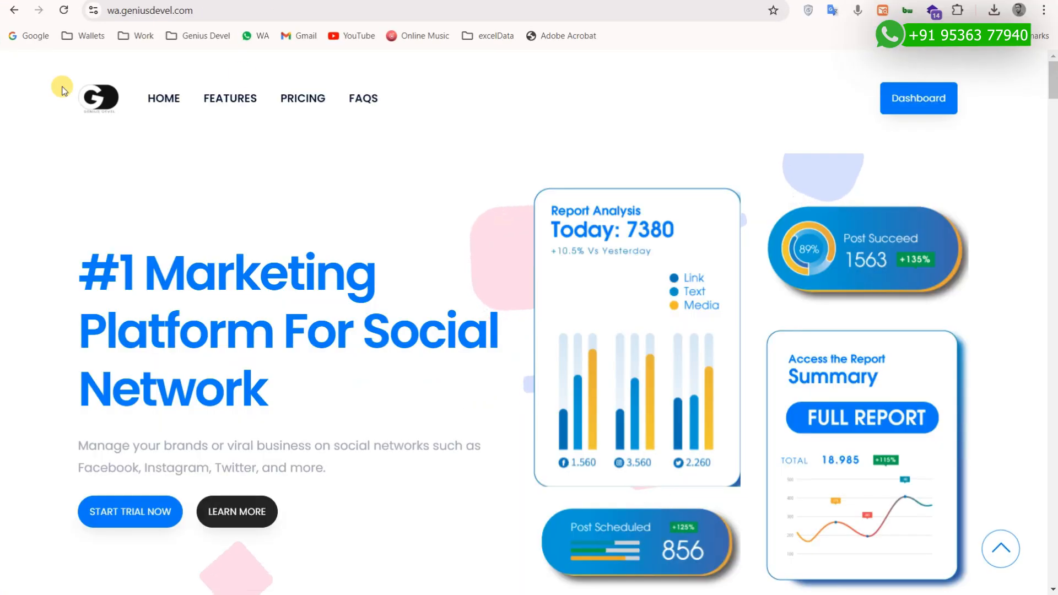
In the browser, open the wa.geniusdevel.com dashboard, view the WhatsApp profile page, and show the QR code for adding an account
click(211, 12)
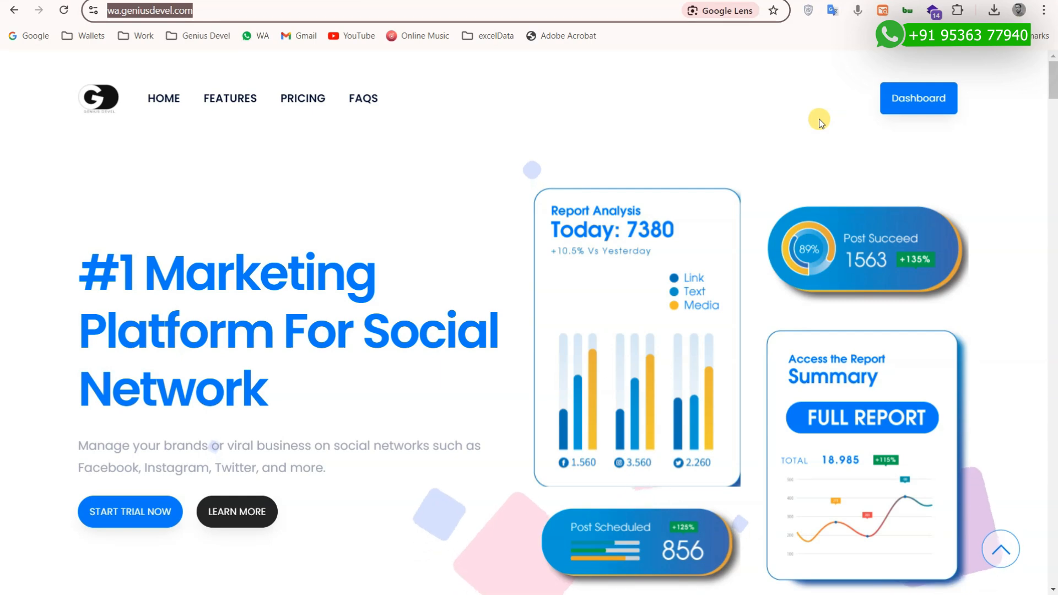
click(921, 101)
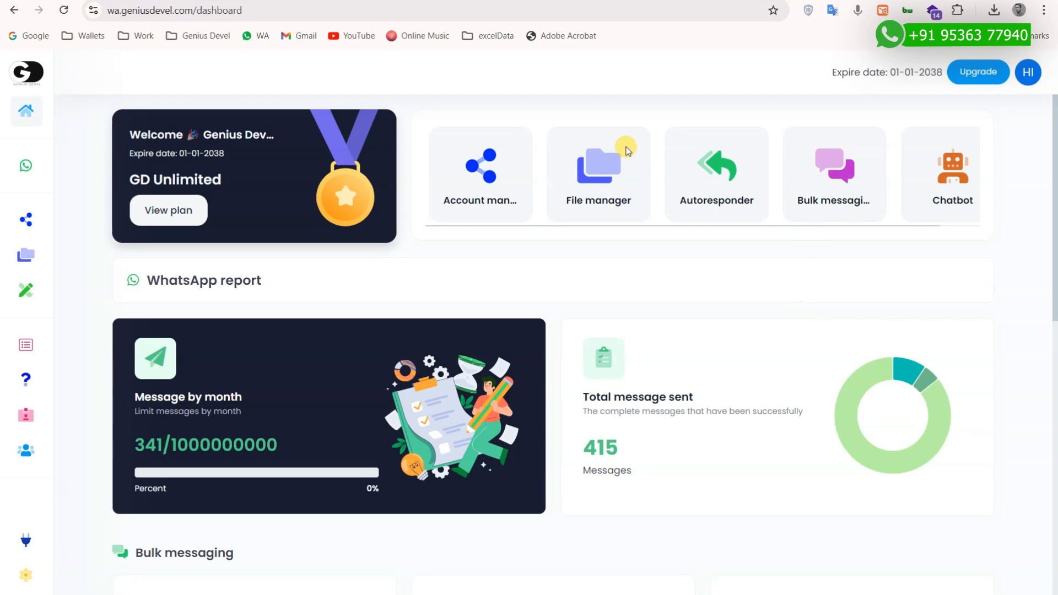
mouse_move(28, 166)
click(68, 166)
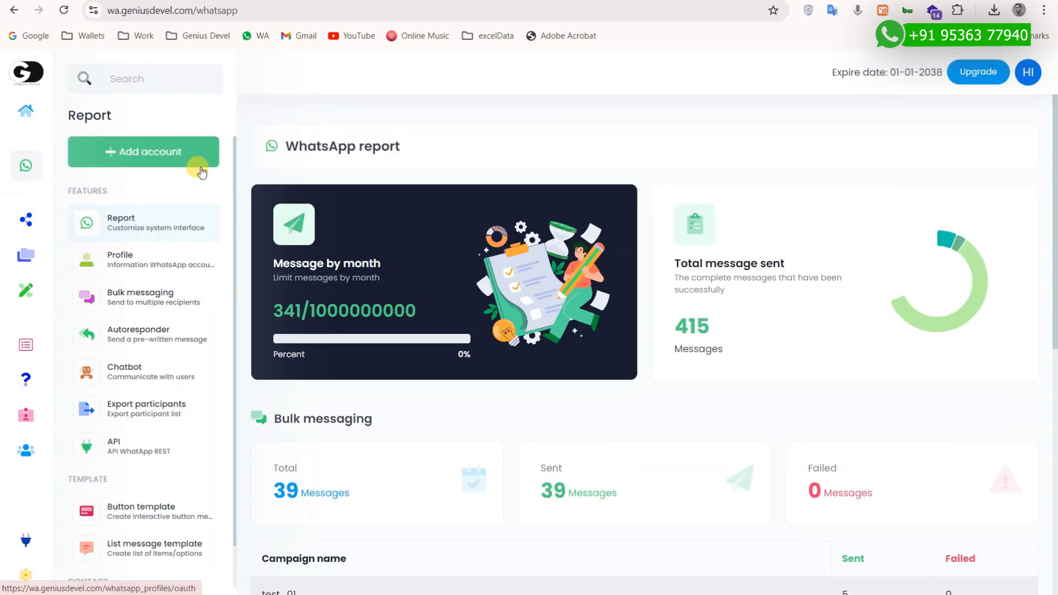
click(134, 265)
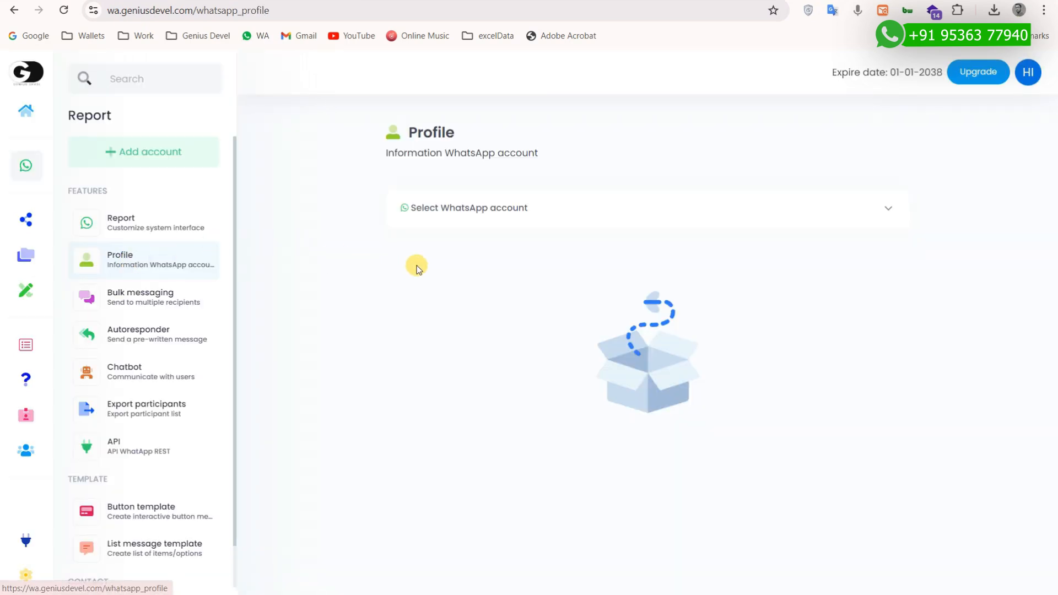
click(142, 156)
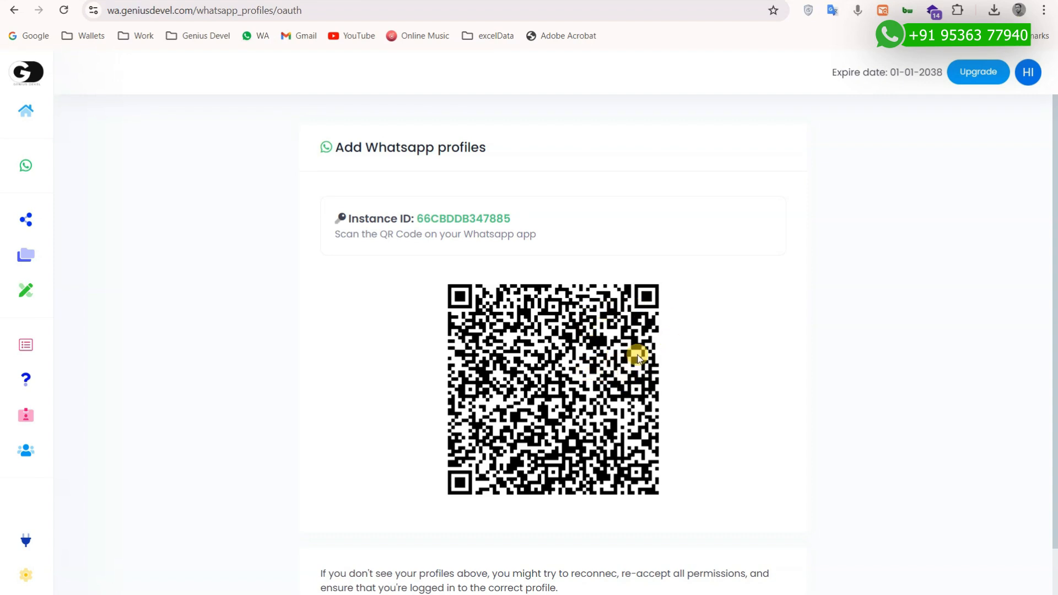
Return to the WhatsApp profile page and select the Genius Devel account
mouse_move(27, 95)
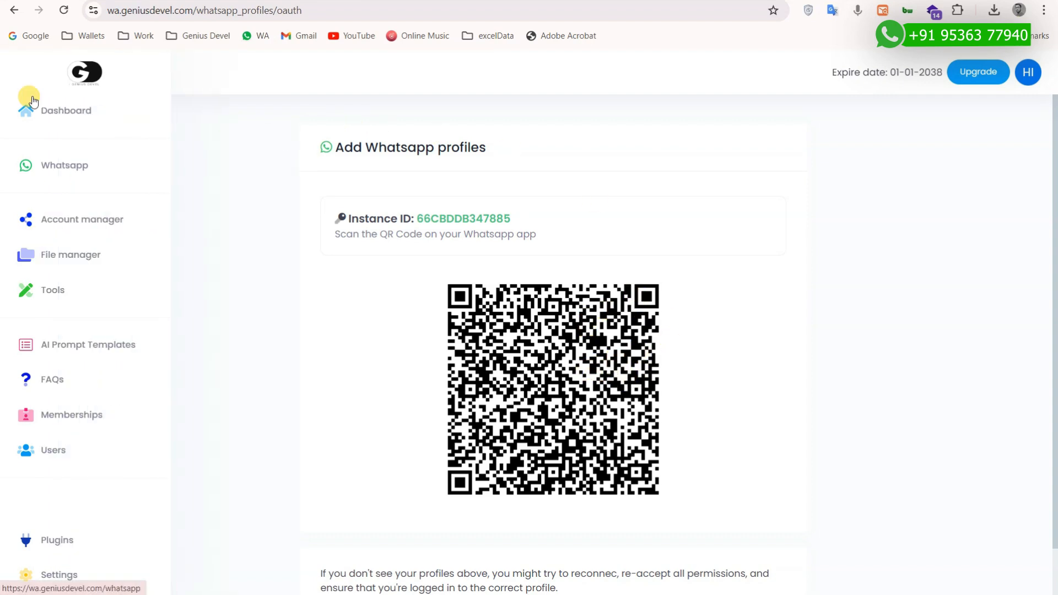
click(70, 167)
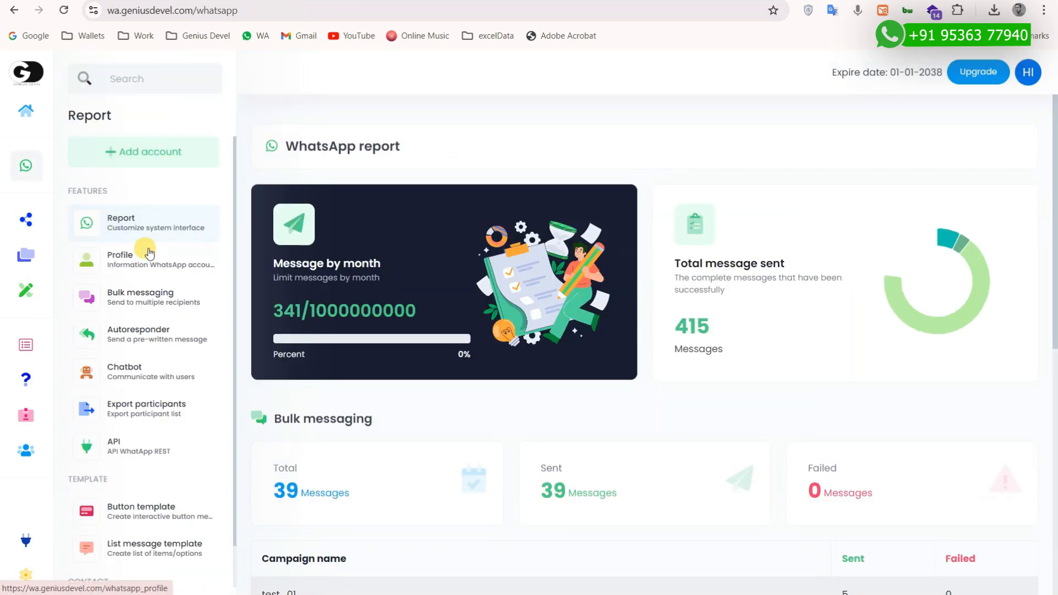
click(131, 257)
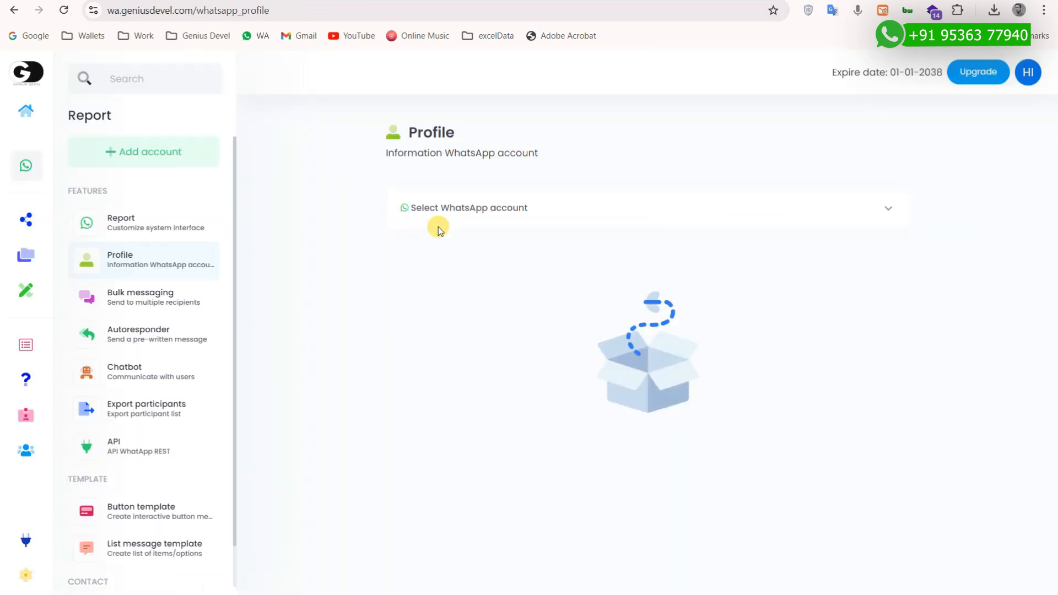
click(491, 211)
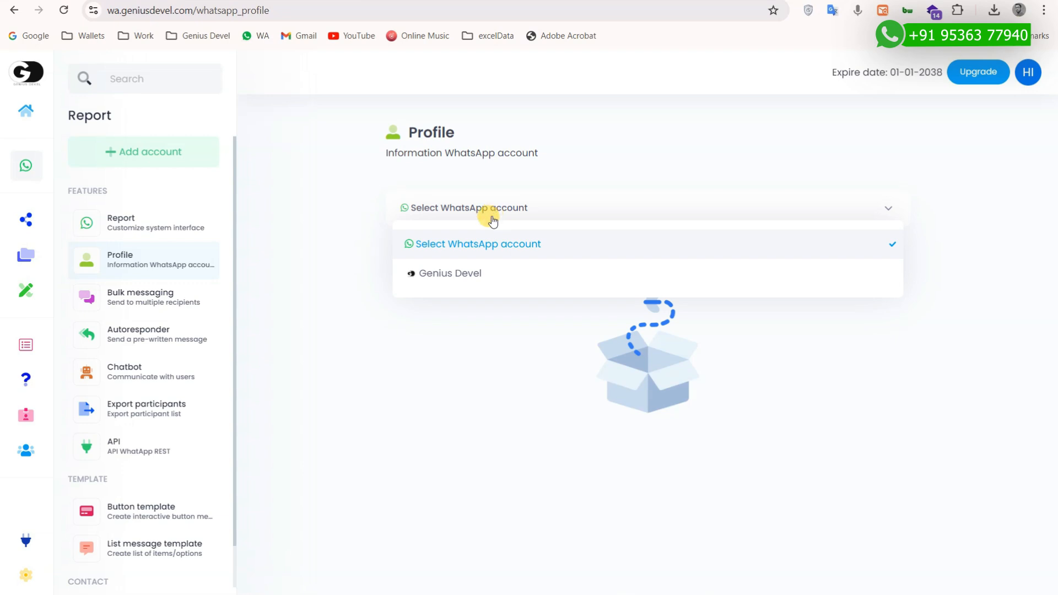
click(456, 271)
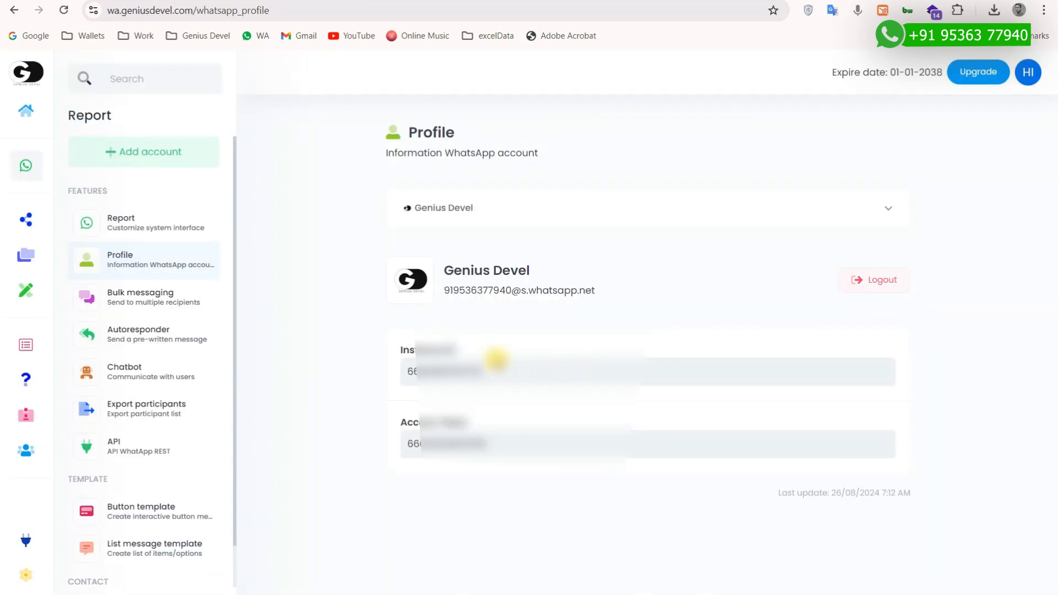
Copy the account's instance ID and access token into the WhatsApp configuration of the workbook in Excel
drag(477, 371, 402, 366)
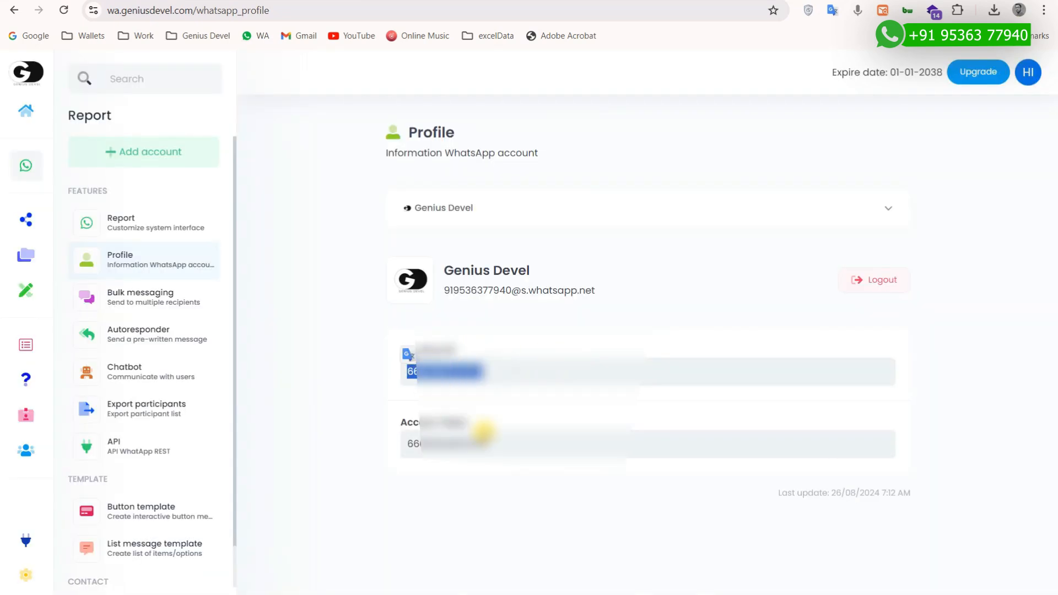
drag(491, 443, 406, 437)
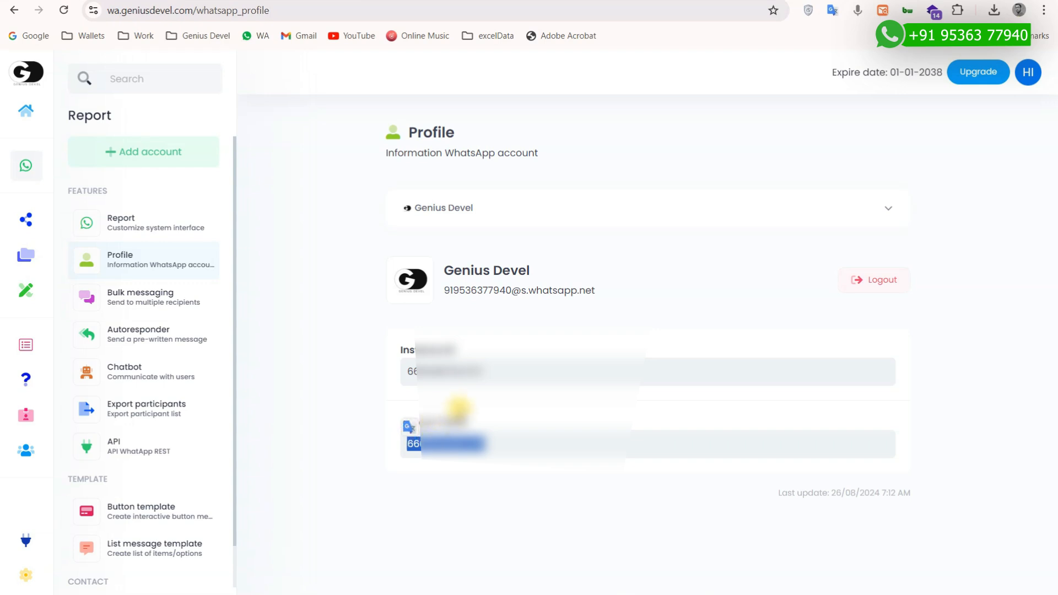
key(alt+Tab)
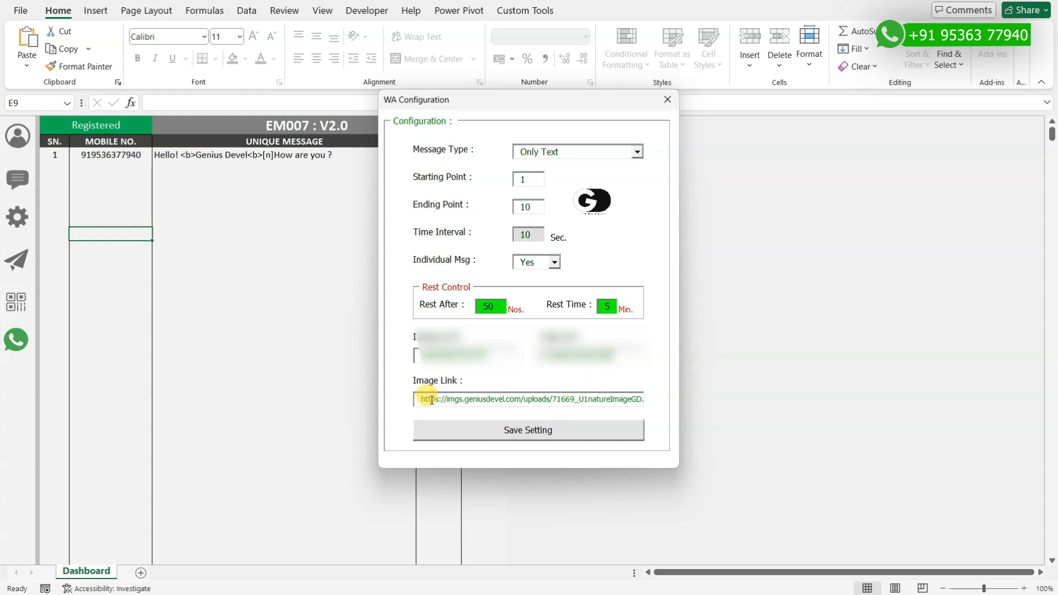
Review the image link, save the WhatsApp configuration, and select the mobile number cells in the sheet
drag(418, 398, 635, 401)
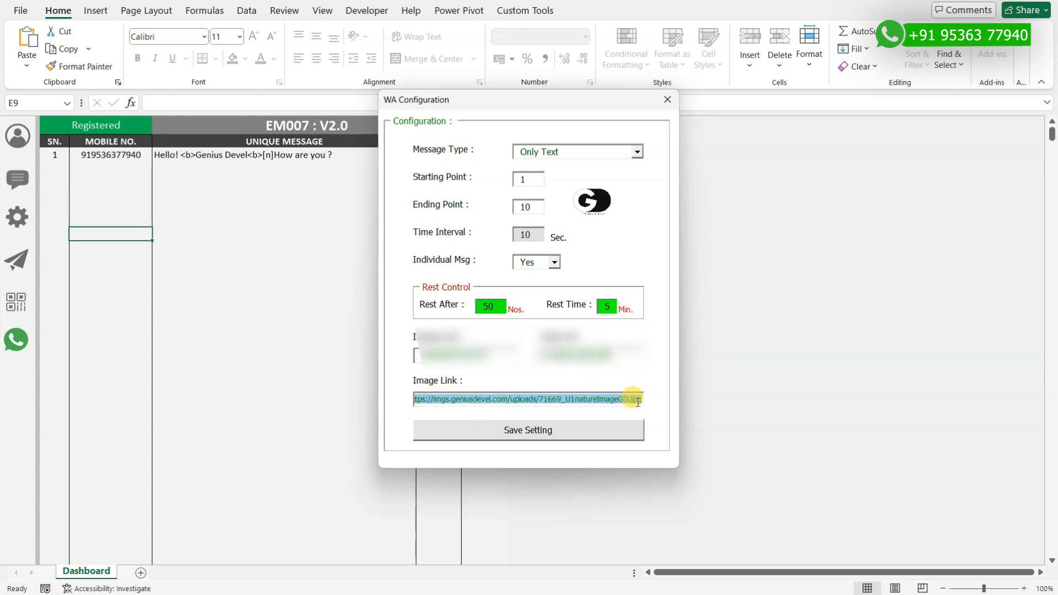
click(543, 432)
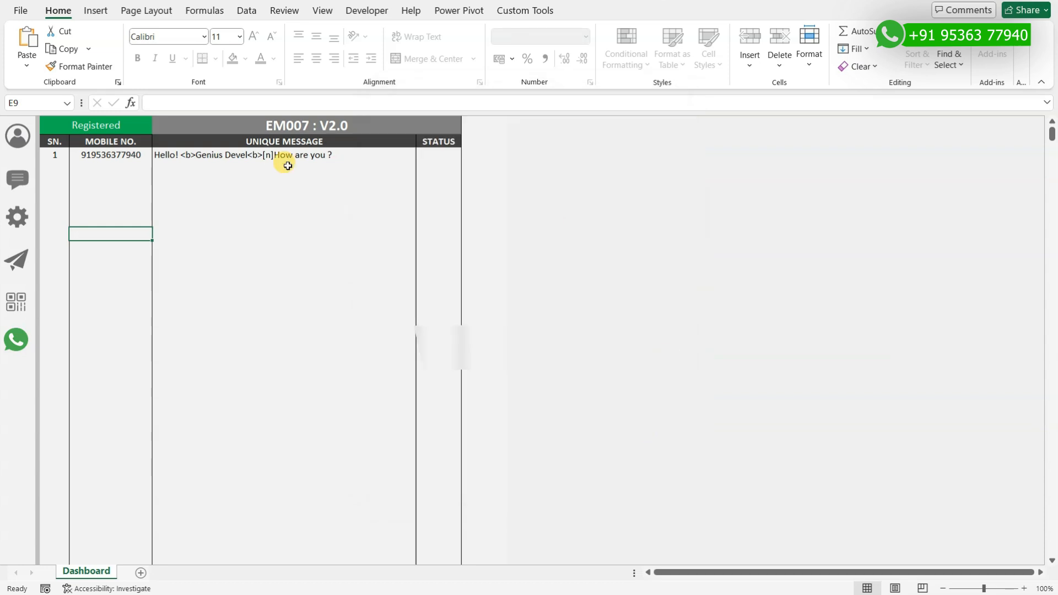
drag(104, 156, 110, 193)
click(196, 171)
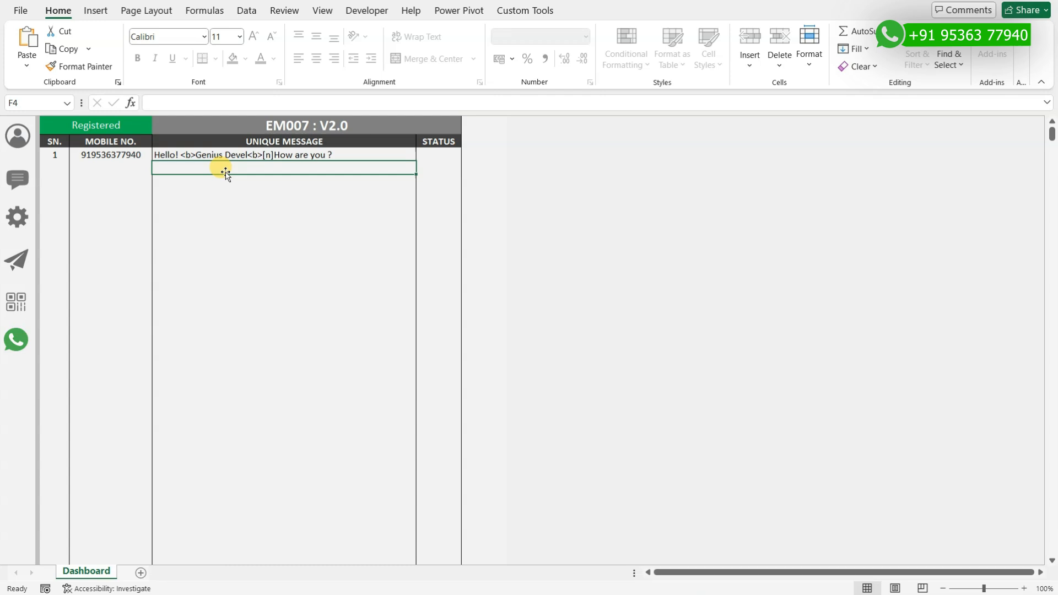
Open the common message, select its whole text, and save the message
click(16, 180)
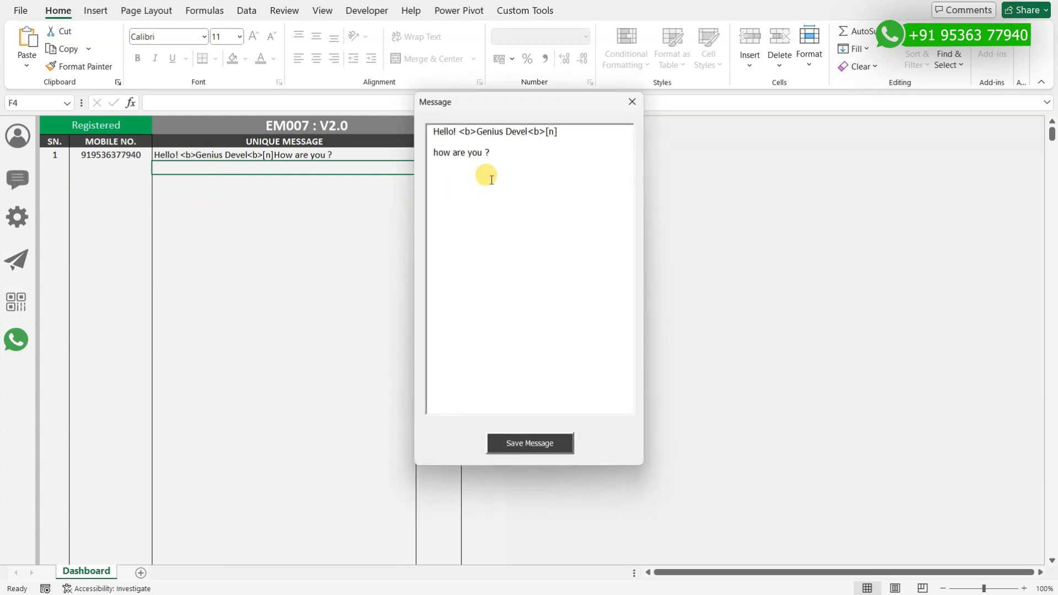
drag(490, 153, 438, 133)
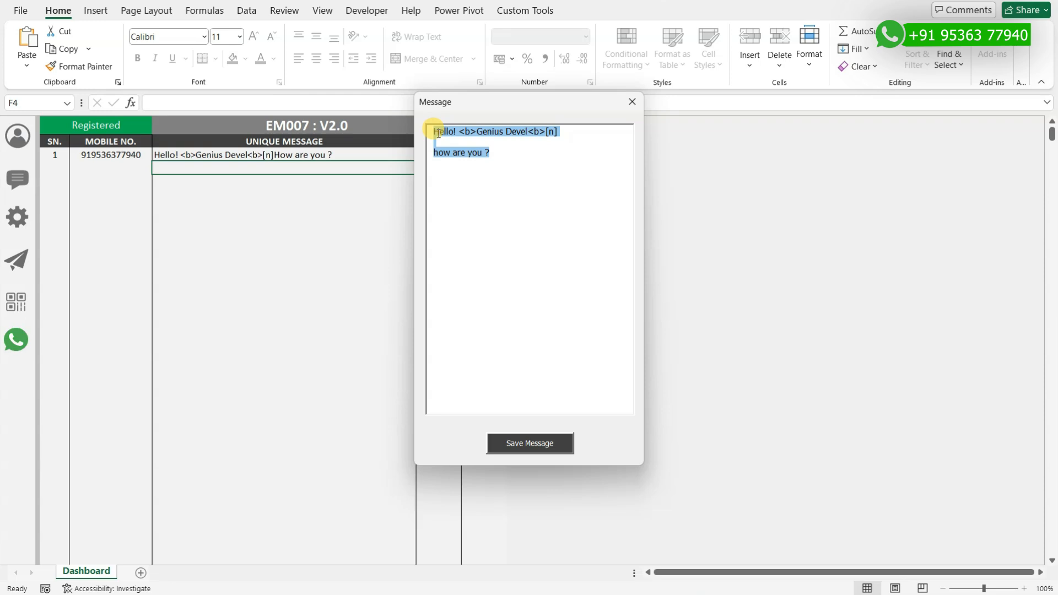
click(514, 147)
key(ctrl+a)
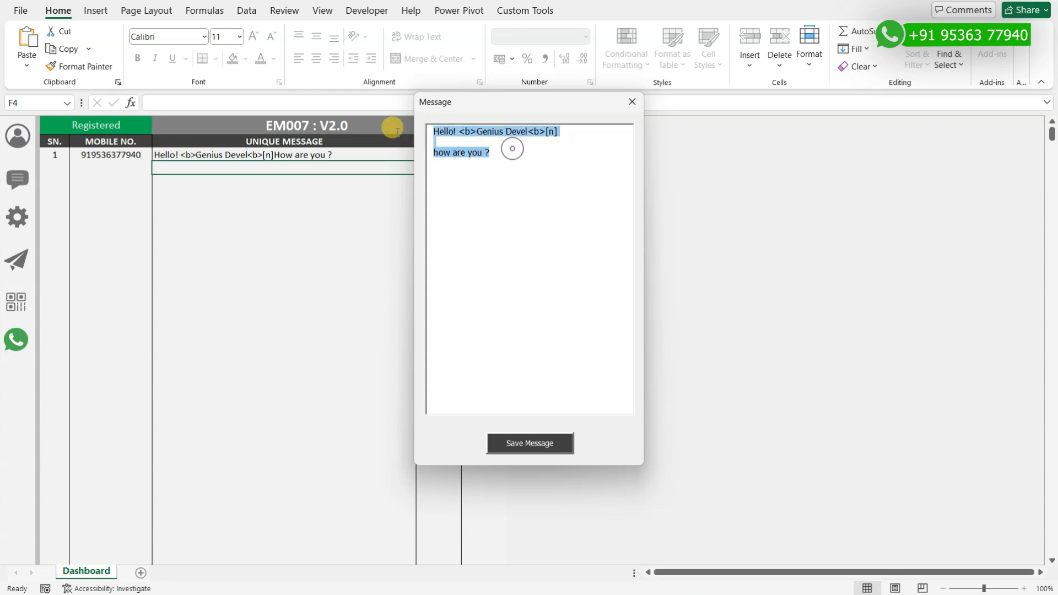
click(540, 439)
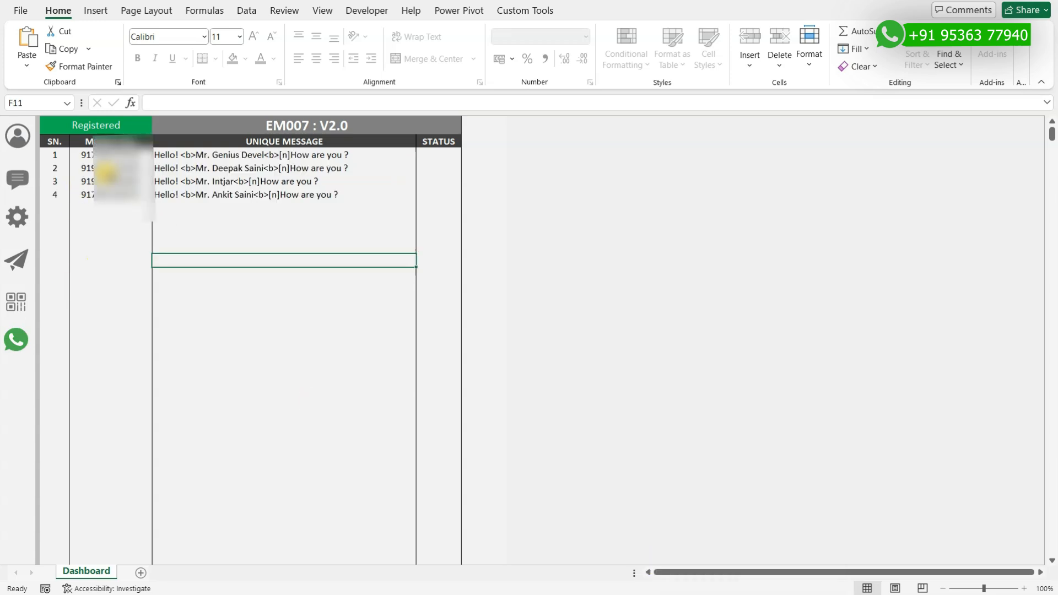
Review the recipients' mobile numbers and their unique messages in rows 1 to 4
click(126, 157)
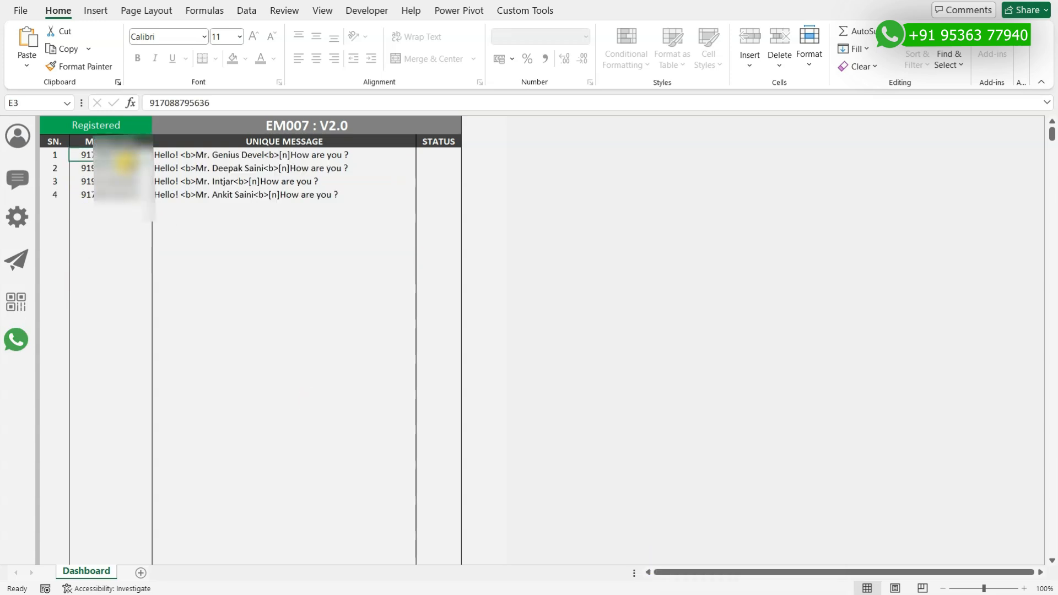
drag(208, 156, 252, 195)
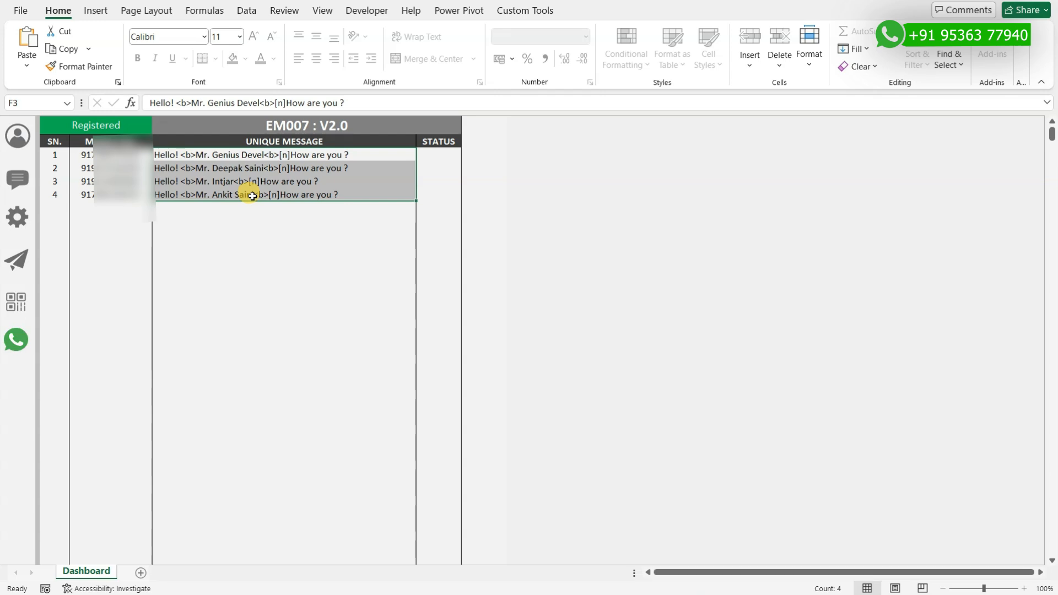
click(245, 231)
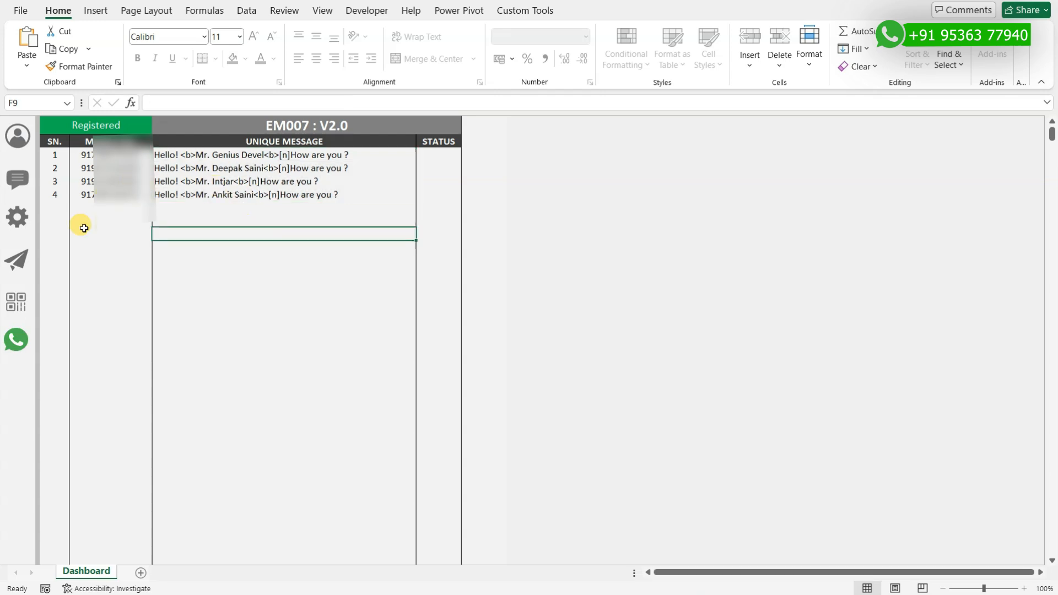
Check the Individual Msg option in the WhatsApp configuration, and review and save the common message
click(16, 215)
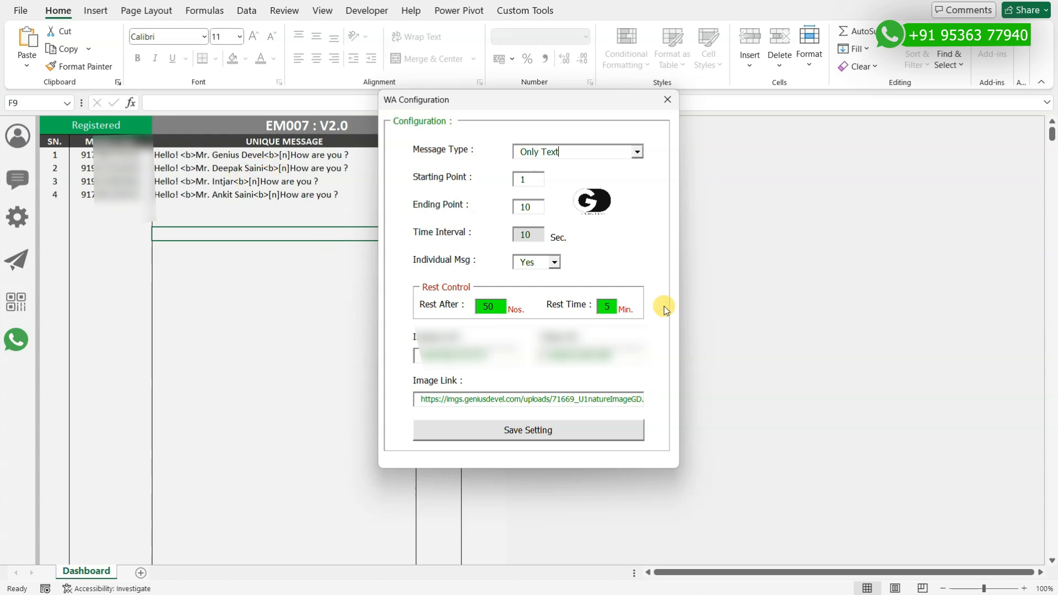
click(555, 263)
click(12, 181)
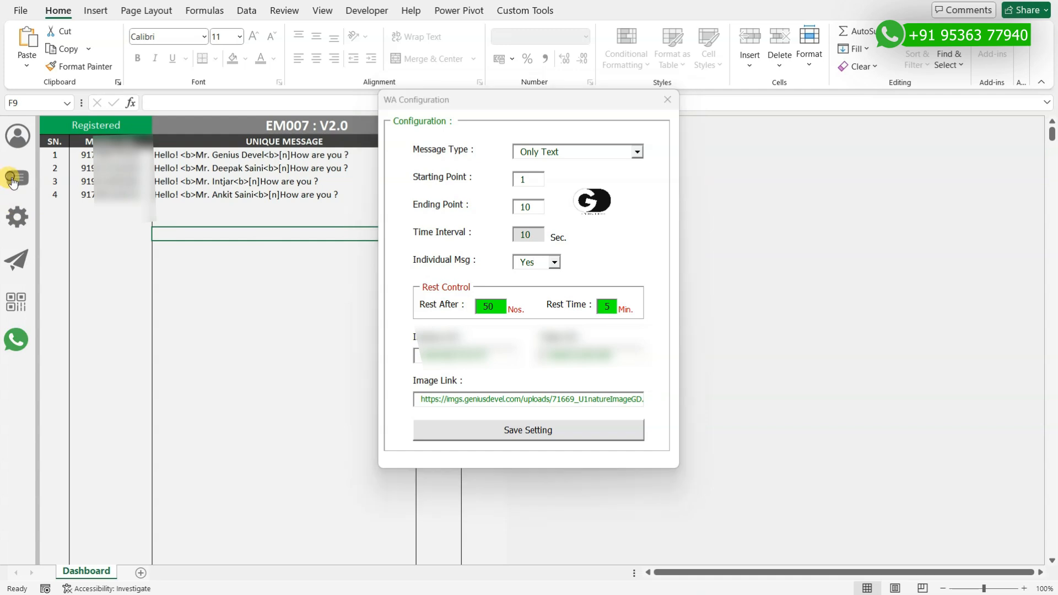
drag(503, 154, 425, 129)
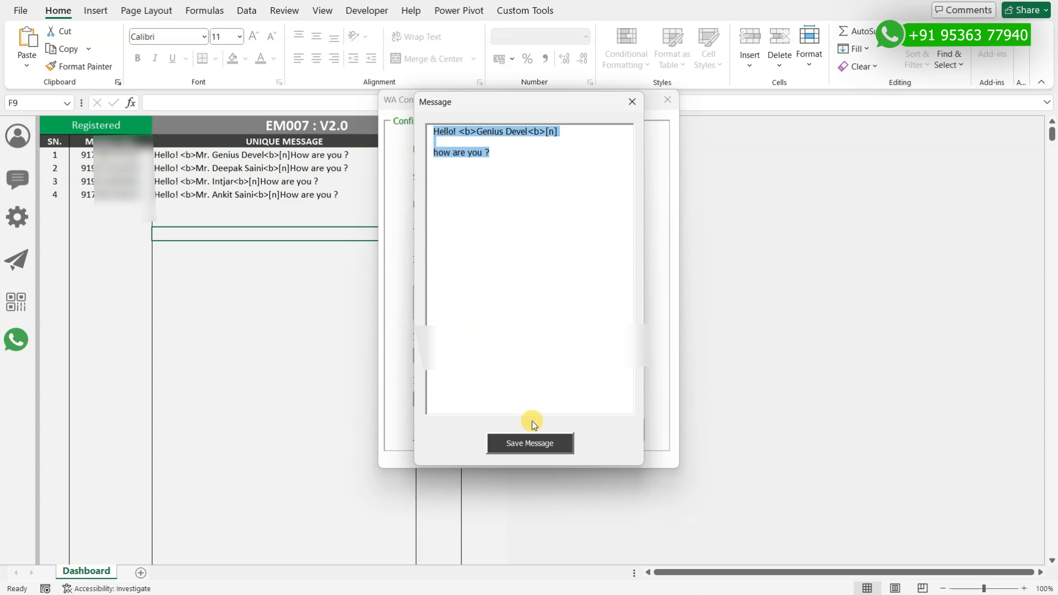
click(532, 446)
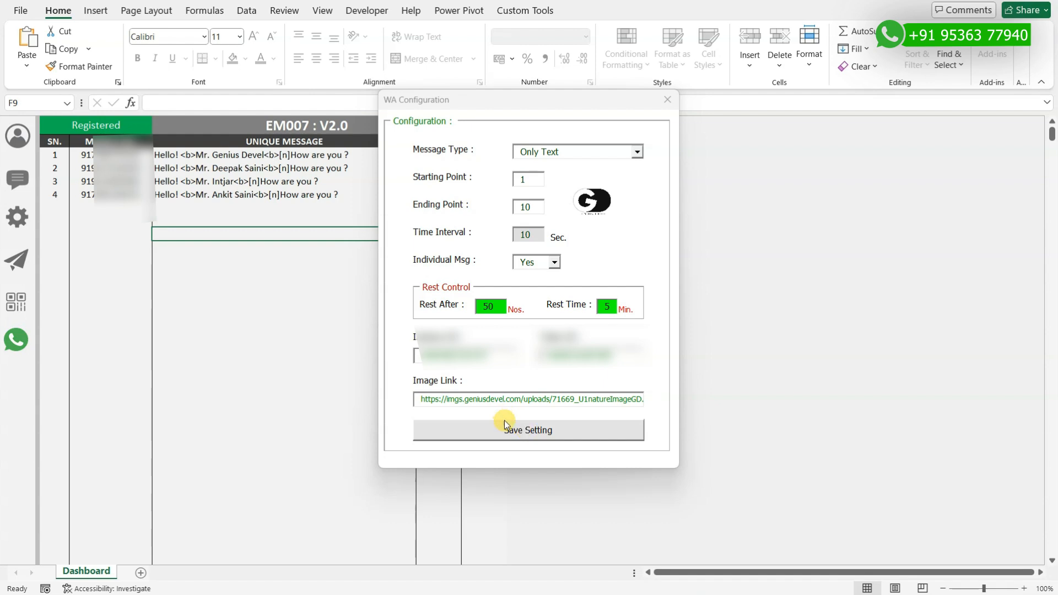
Review the message type options, keep Only Text, and save the WhatsApp configuration
click(637, 152)
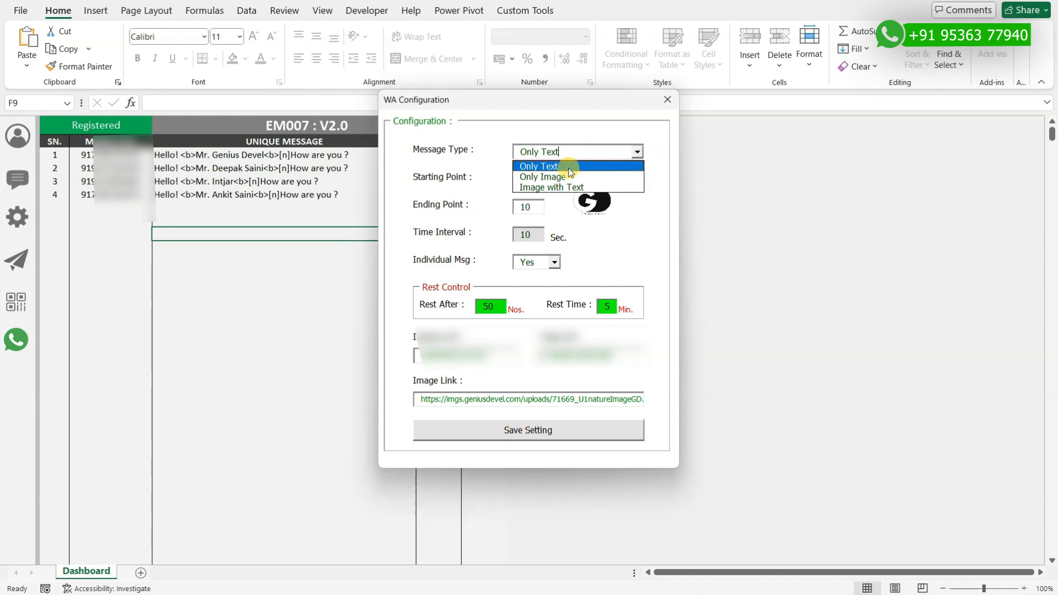
click(635, 152)
click(524, 436)
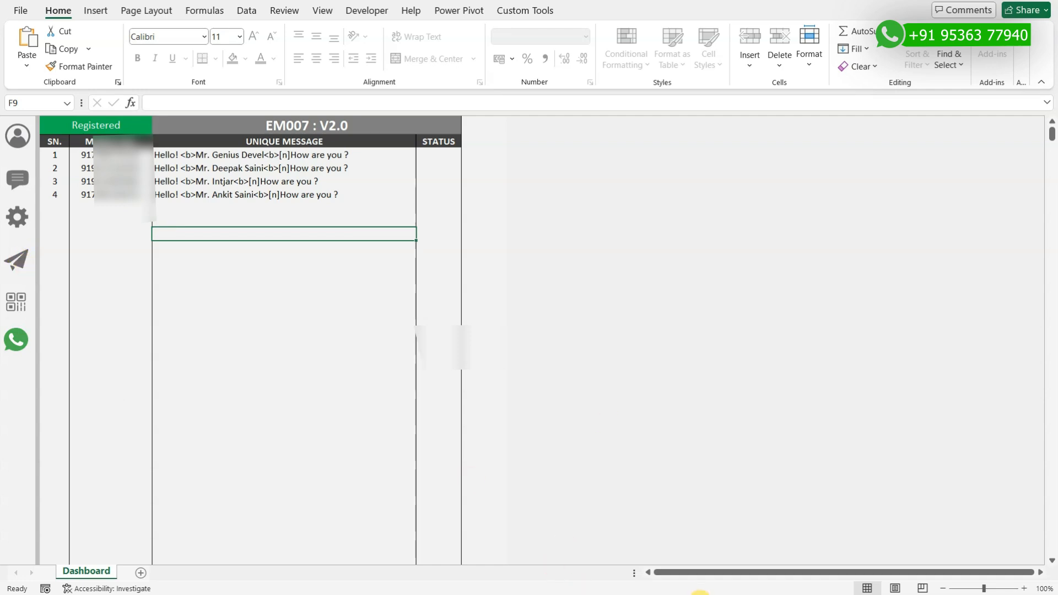
Send the unique messages to the four listed recipients and check their delivery in the WhatsApp chats
click(702, 594)
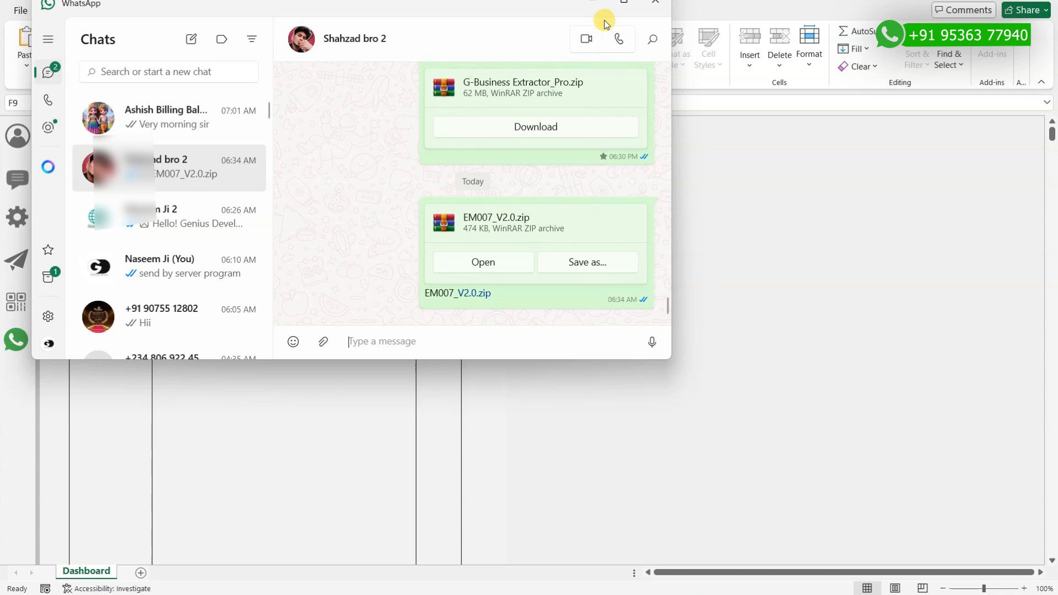
click(762, 166)
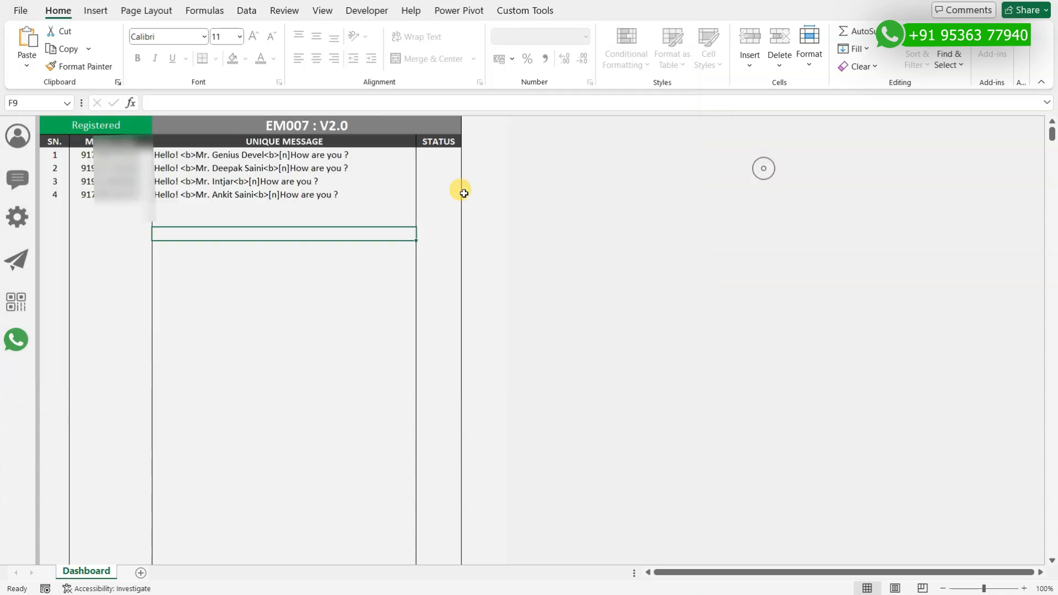
click(16, 264)
click(507, 381)
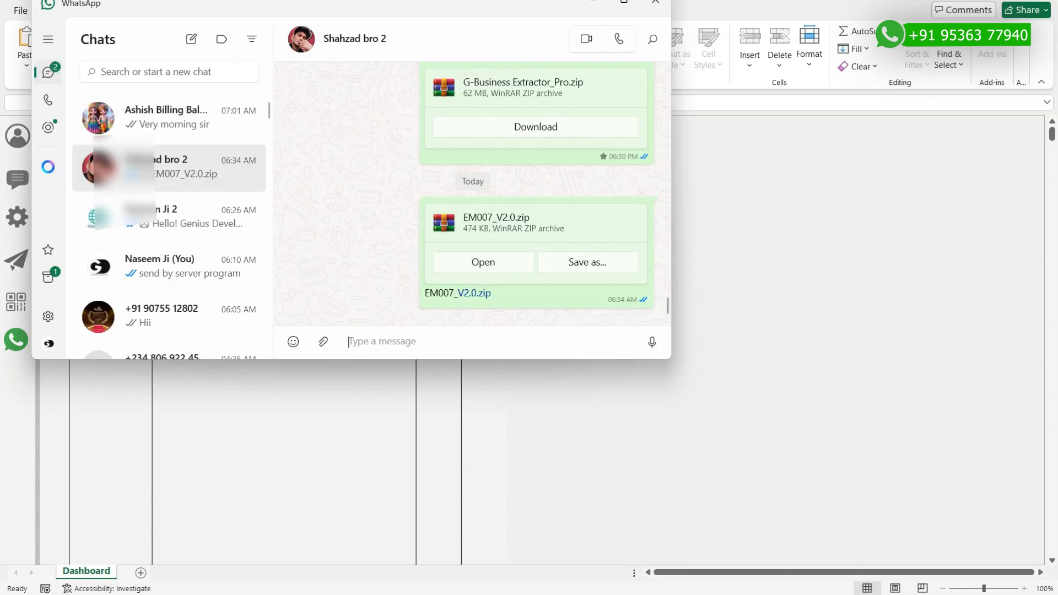
drag(249, 13, 329, 227)
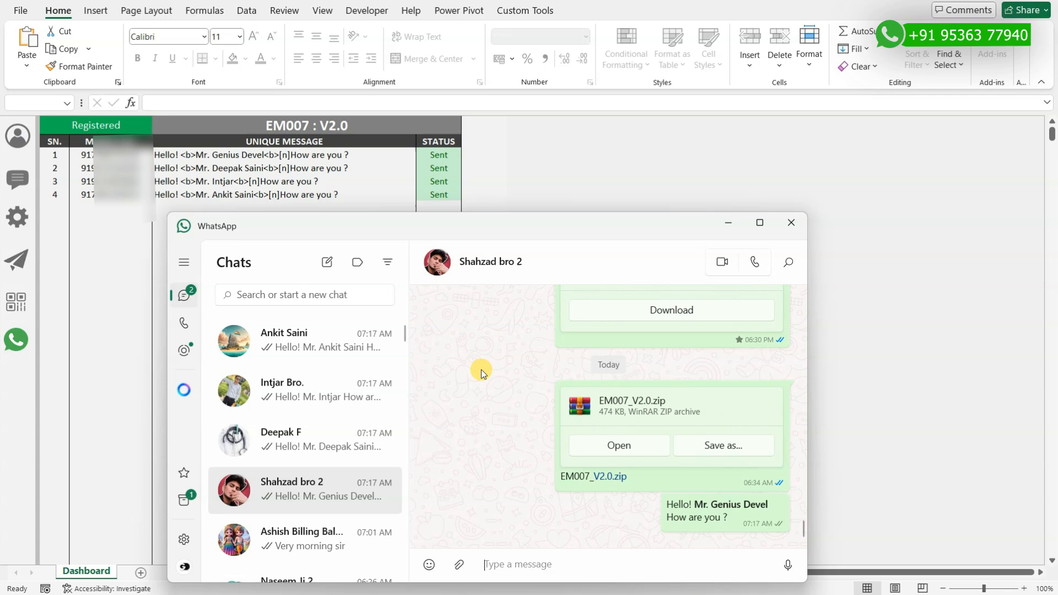
click(733, 223)
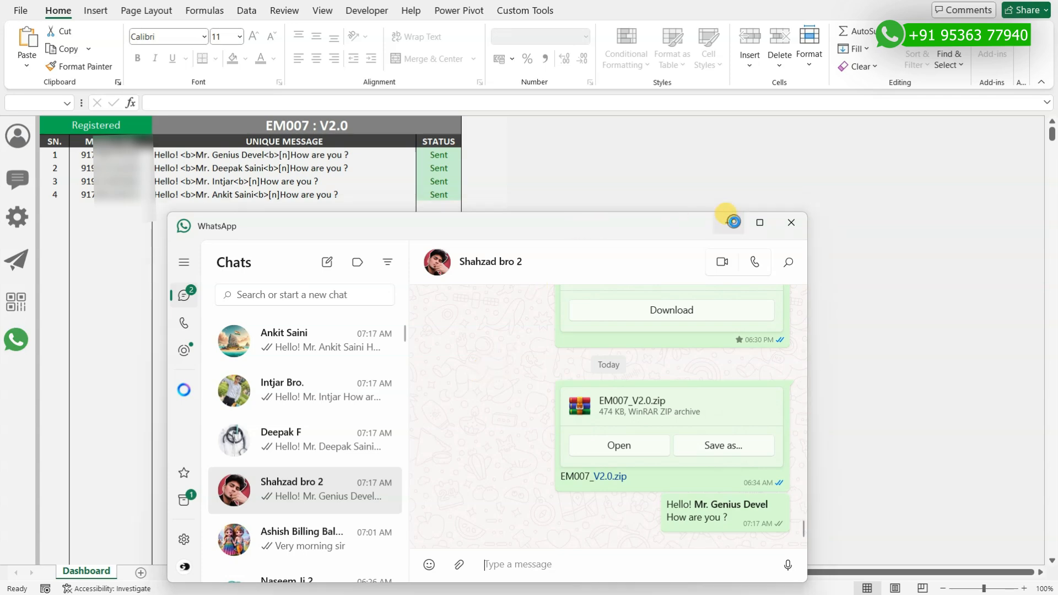
click(549, 338)
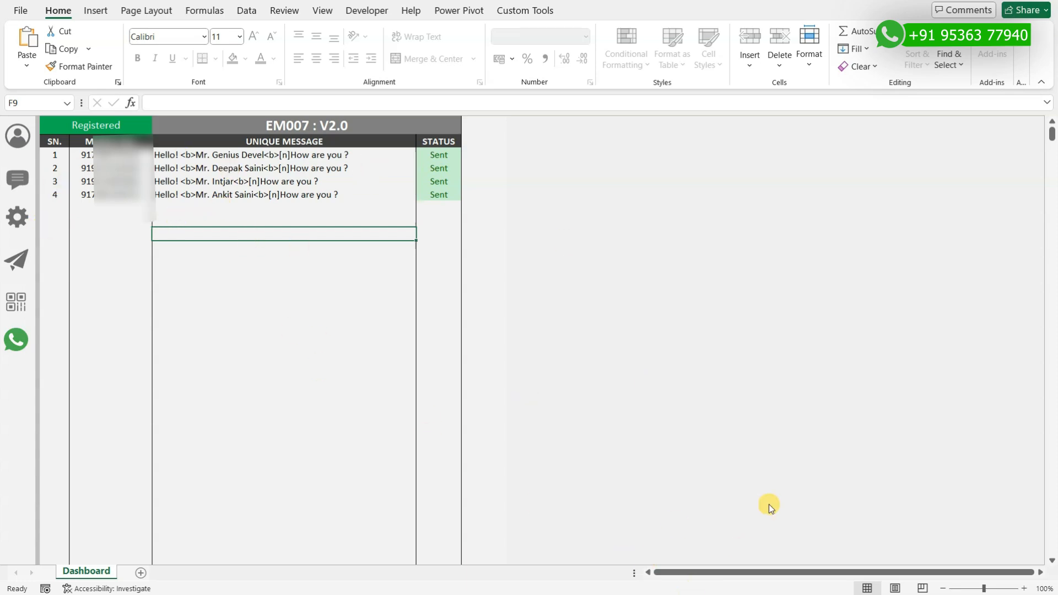
Switch to the browser and search Google for images in a new tab
click(664, 594)
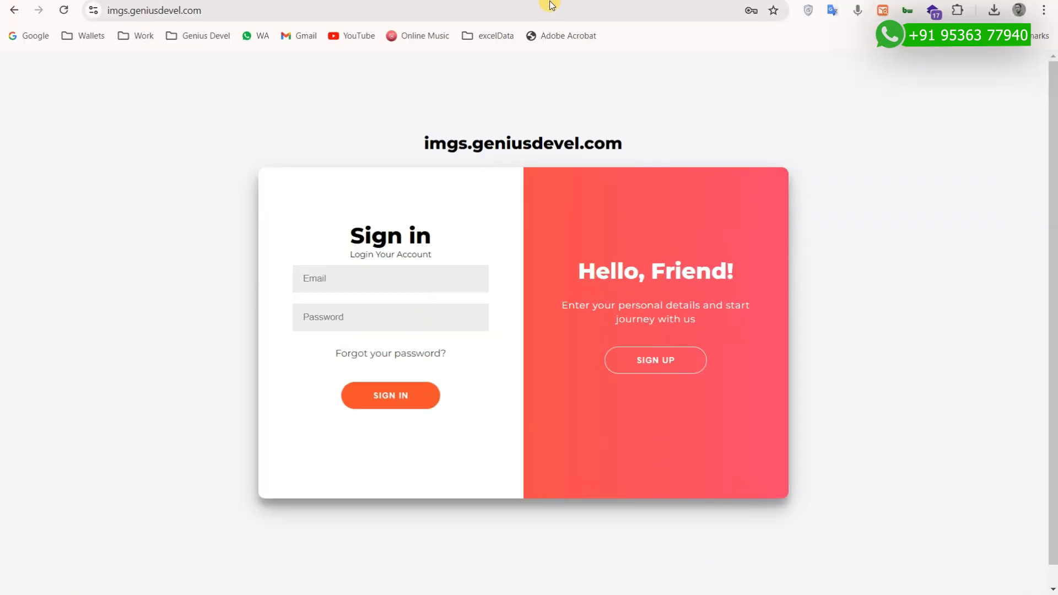
key(ctrl+t)
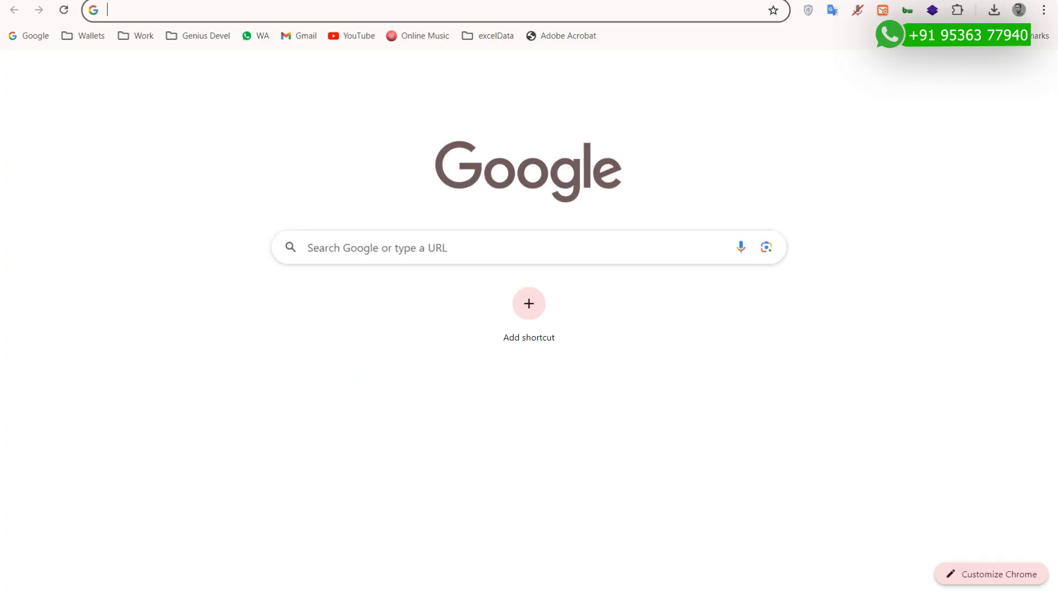
click(267, 7)
text(images/)
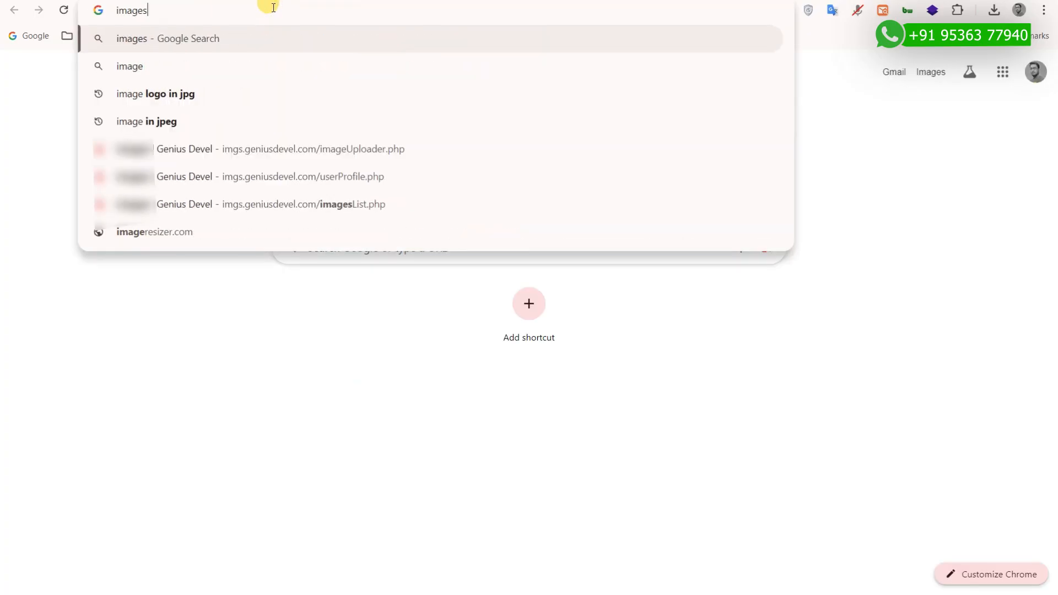
key(Return)
click(269, 8)
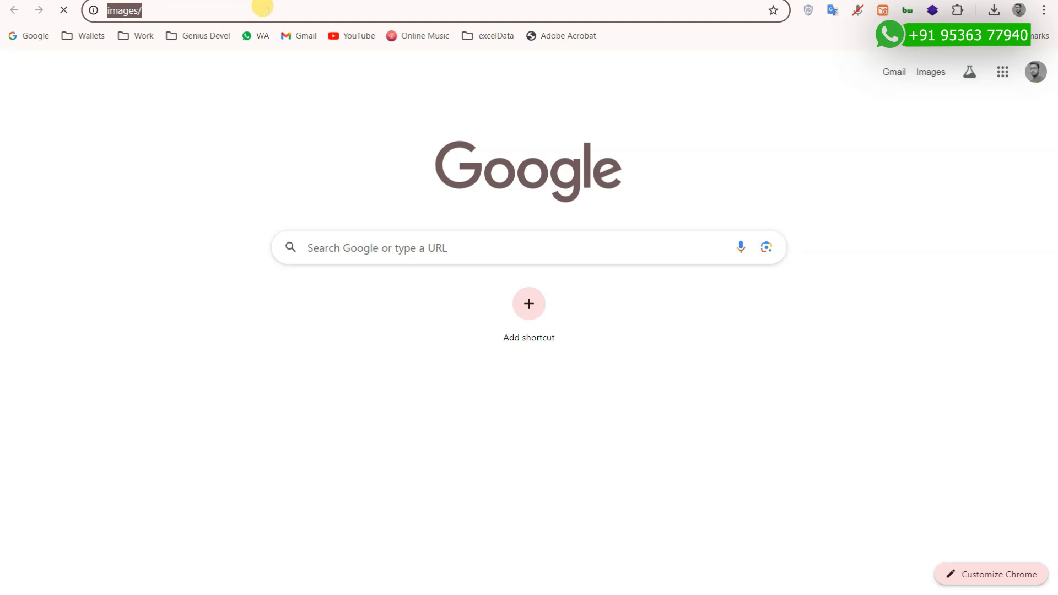
click(269, 9)
key(BackSpace)
key(Return)
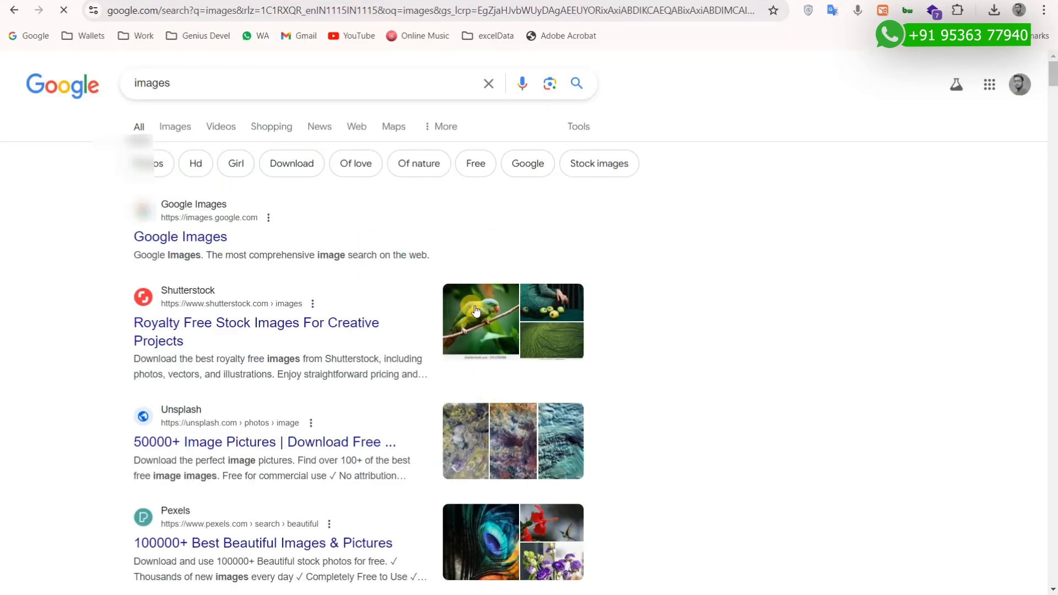
Open the picture of the blue bird on a blossom branch from the Google image results in a new tab and select its address
click(484, 310)
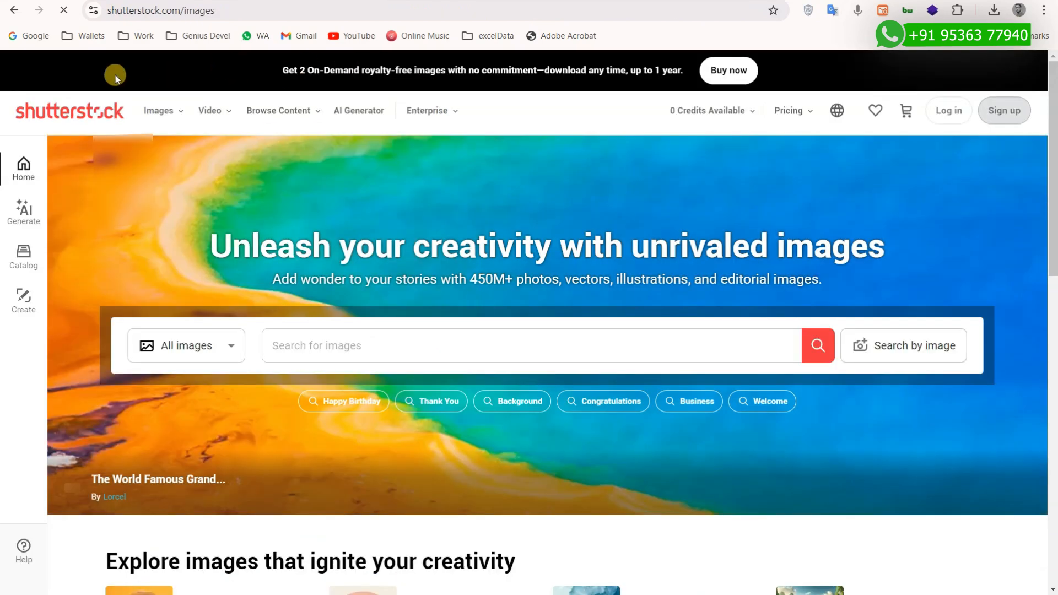
click(14, 10)
click(176, 128)
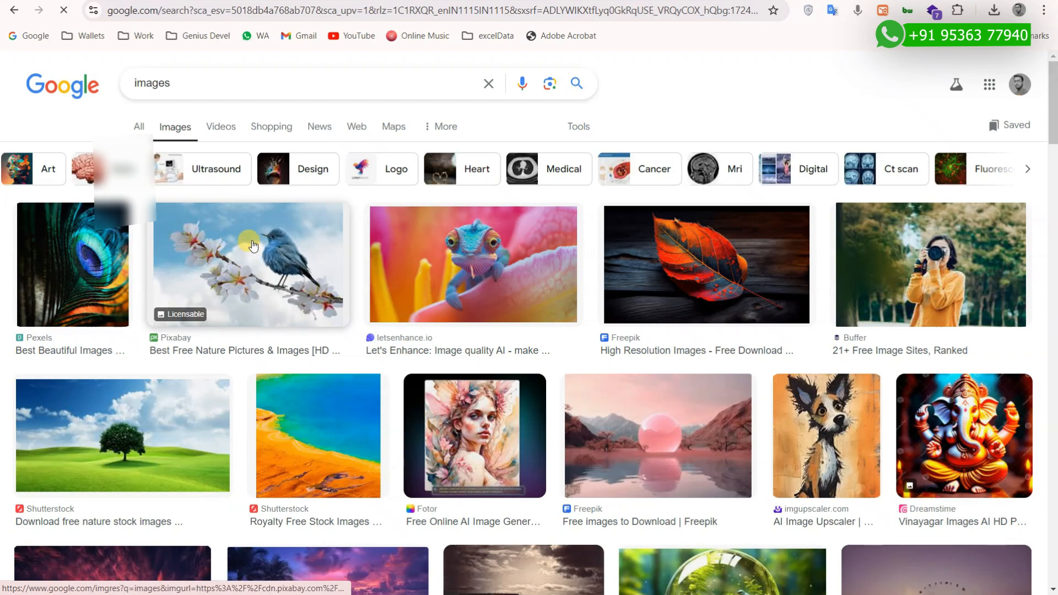
right_click(252, 239)
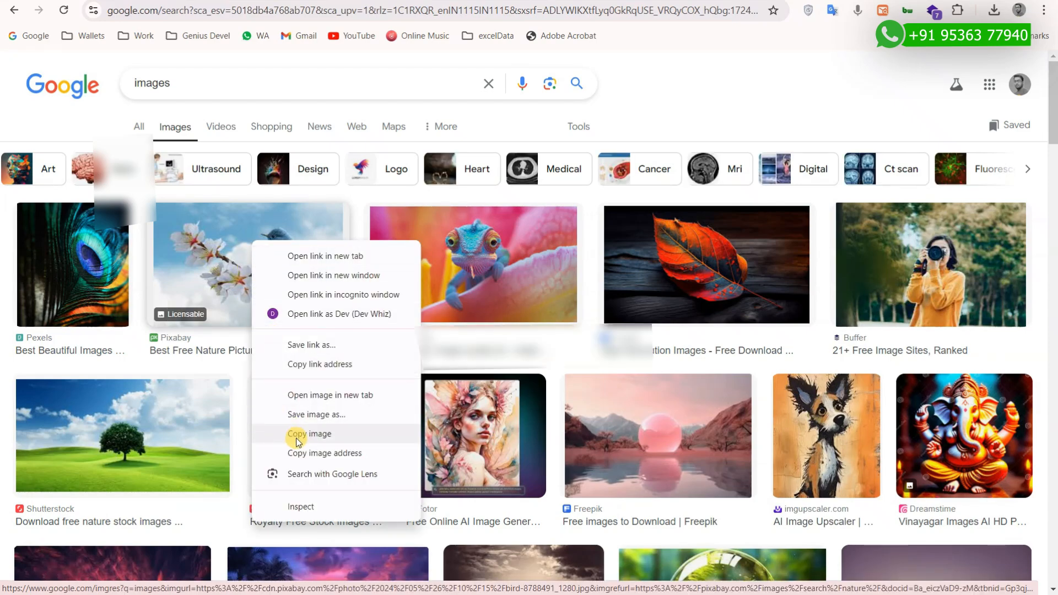
click(320, 394)
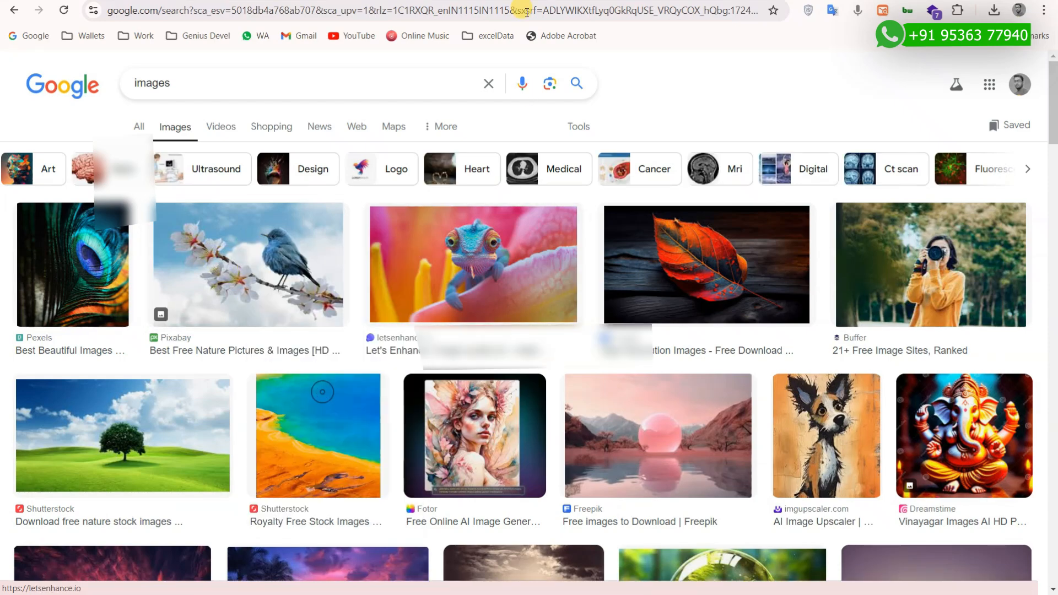
click(419, 1)
click(618, 10)
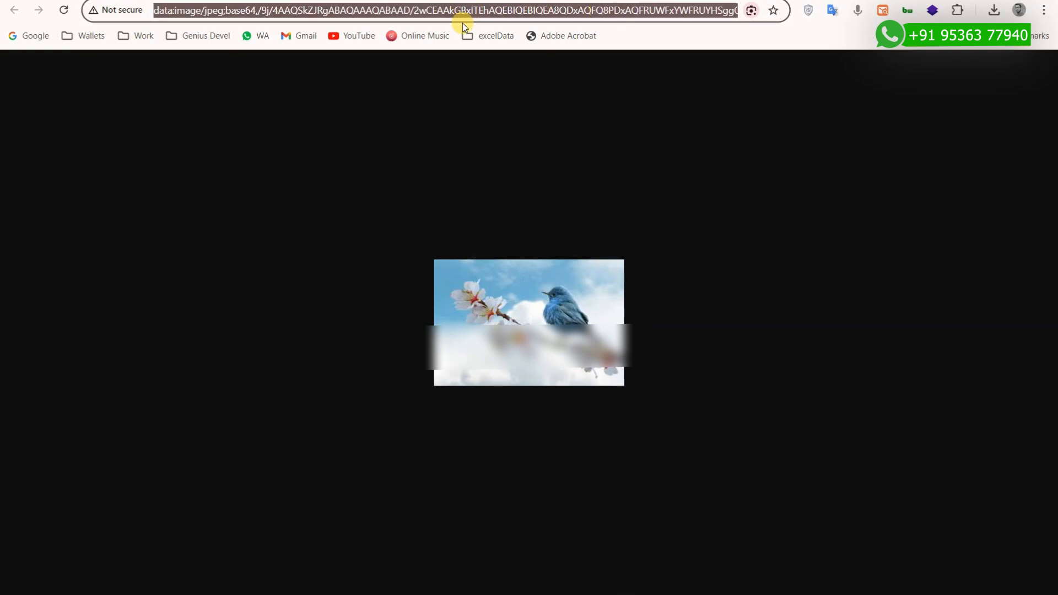
Try to use the copied bird picture address as the Image Link in the Excel workbook's WhatsApp configuration, and close it without saving
click(137, 1)
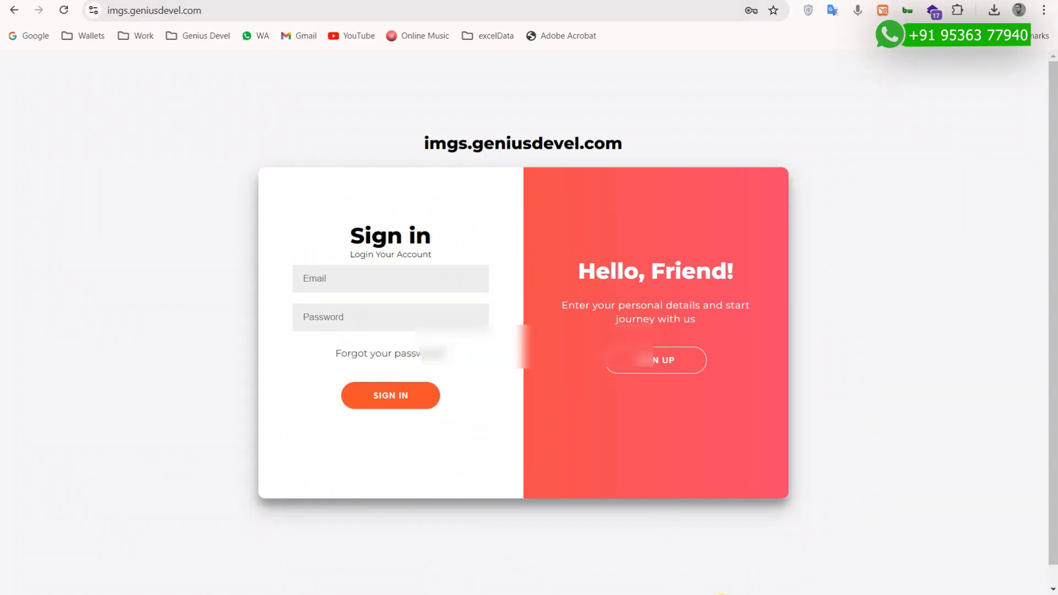
click(474, 594)
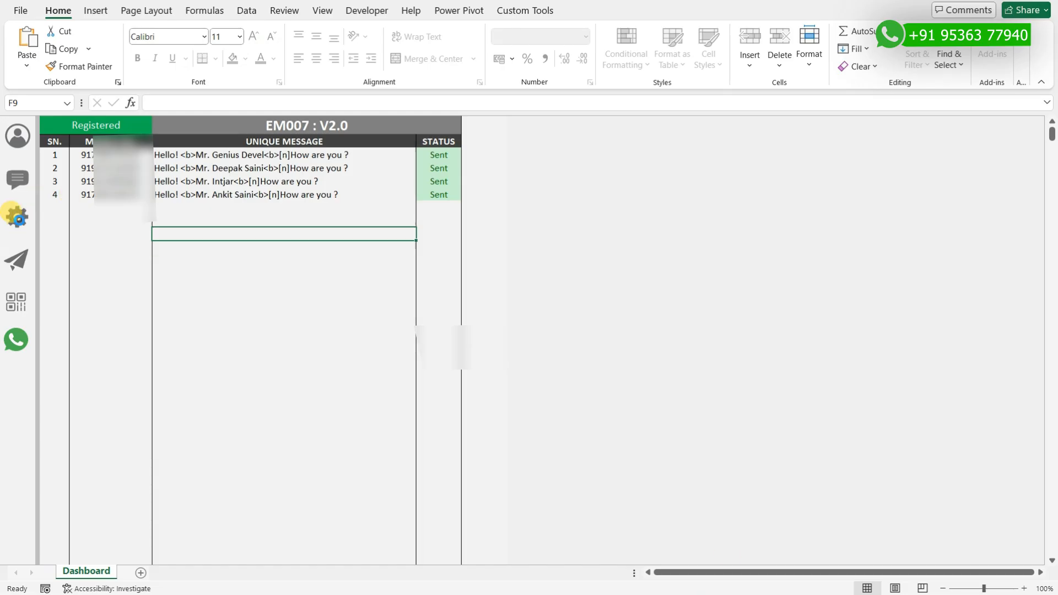
click(16, 217)
click(543, 398)
double_click(542, 397)
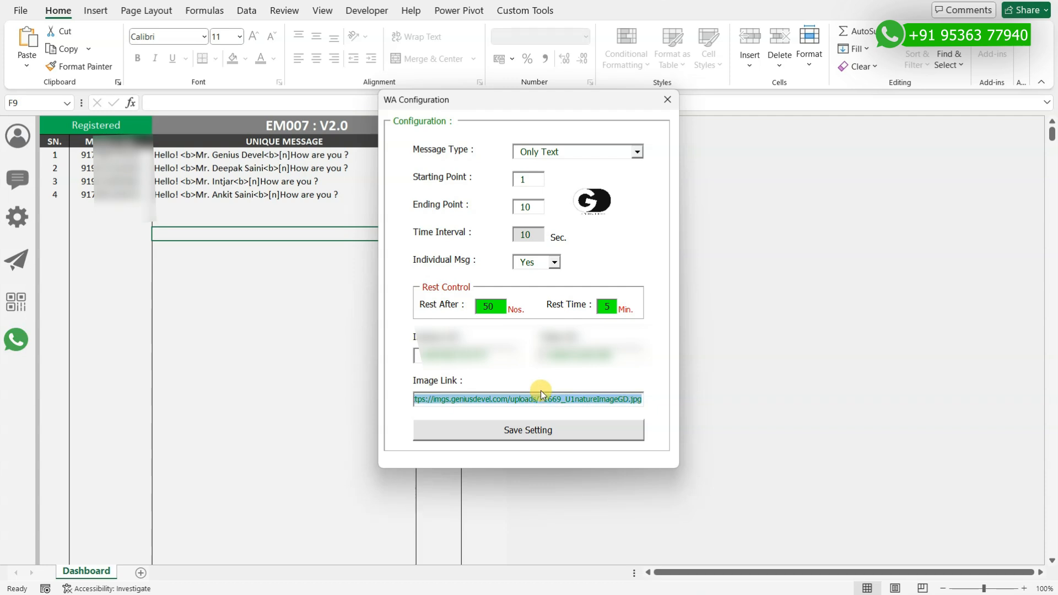
key(ctrl+v)
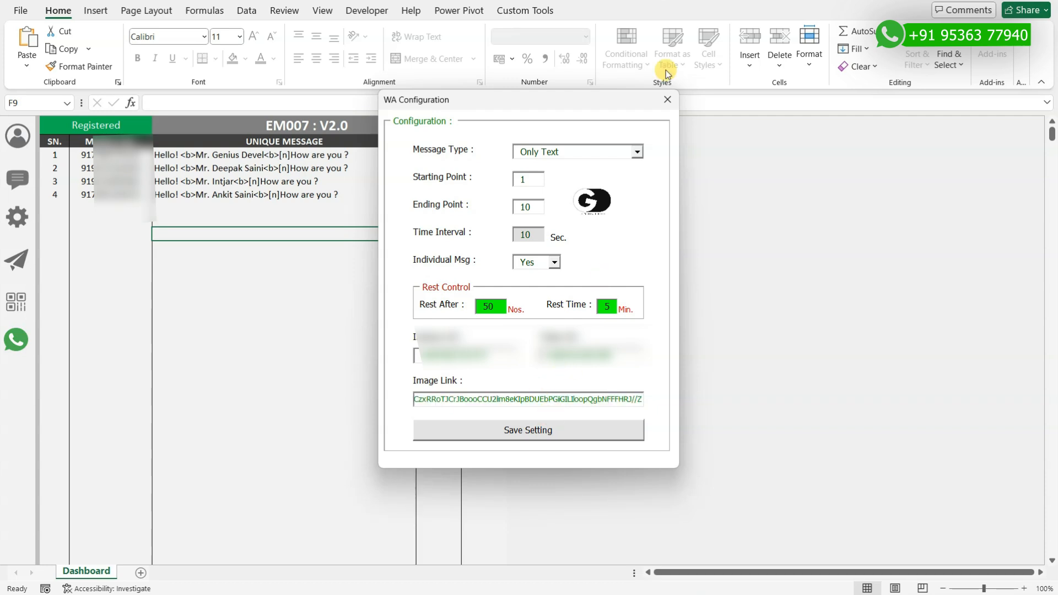
click(664, 100)
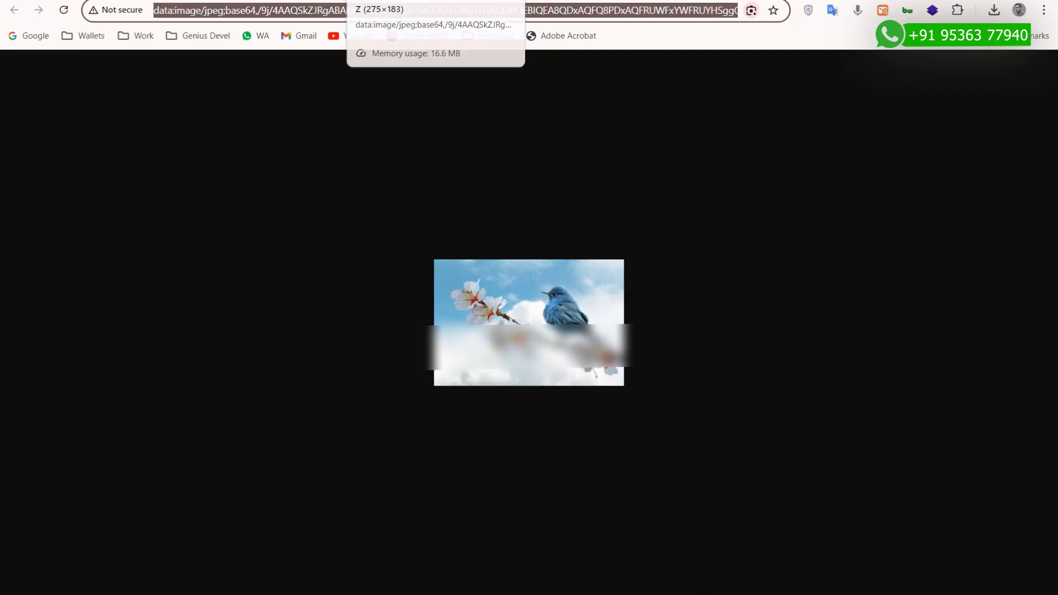
Switch back to the browser, leave the picture and search pages, and bring up the imgs.geniusdevel.com site
click(480, 1)
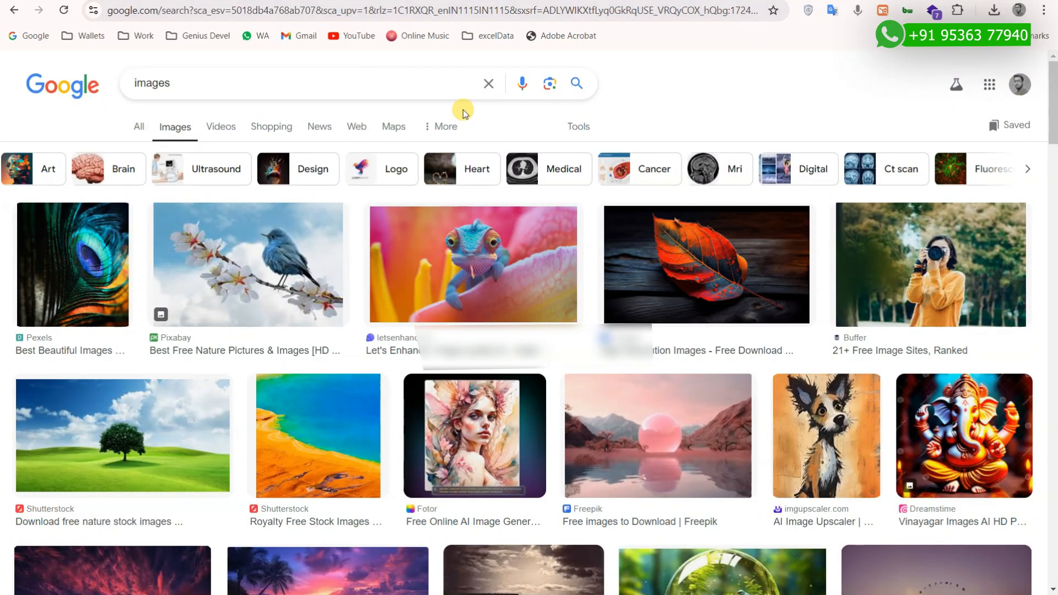
click(156, 0)
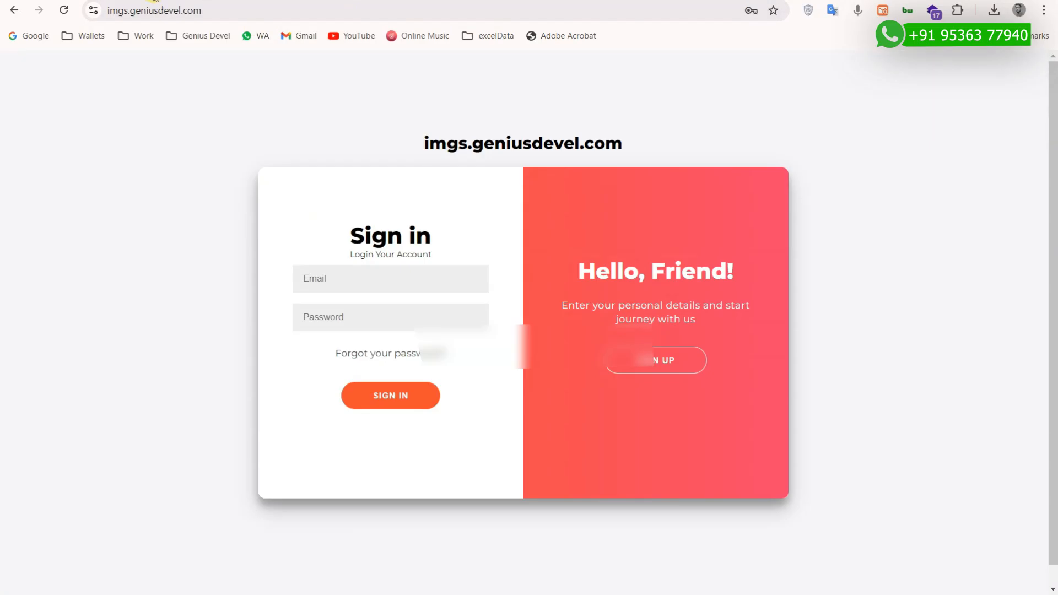
drag(265, 13, 101, 11)
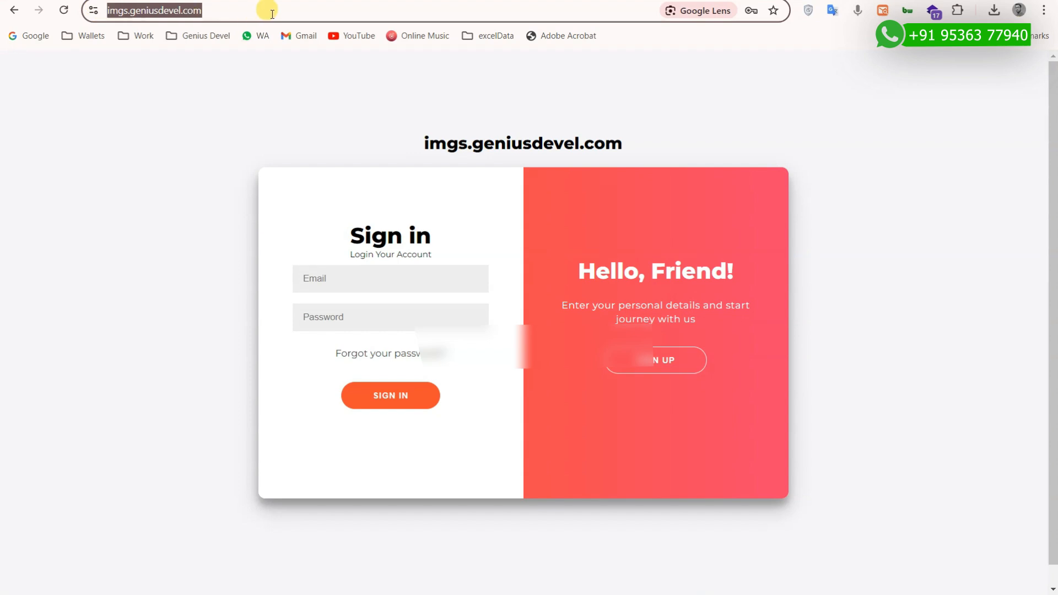
click(233, 91)
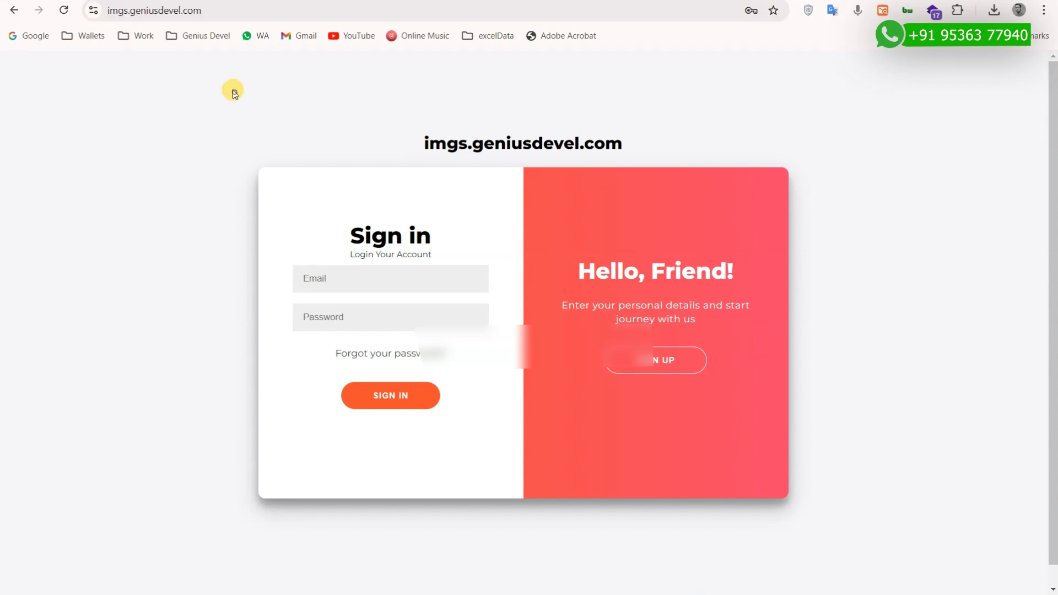
Examine the image portal's account creation form and its required name, mobile number, email and password fields
click(657, 361)
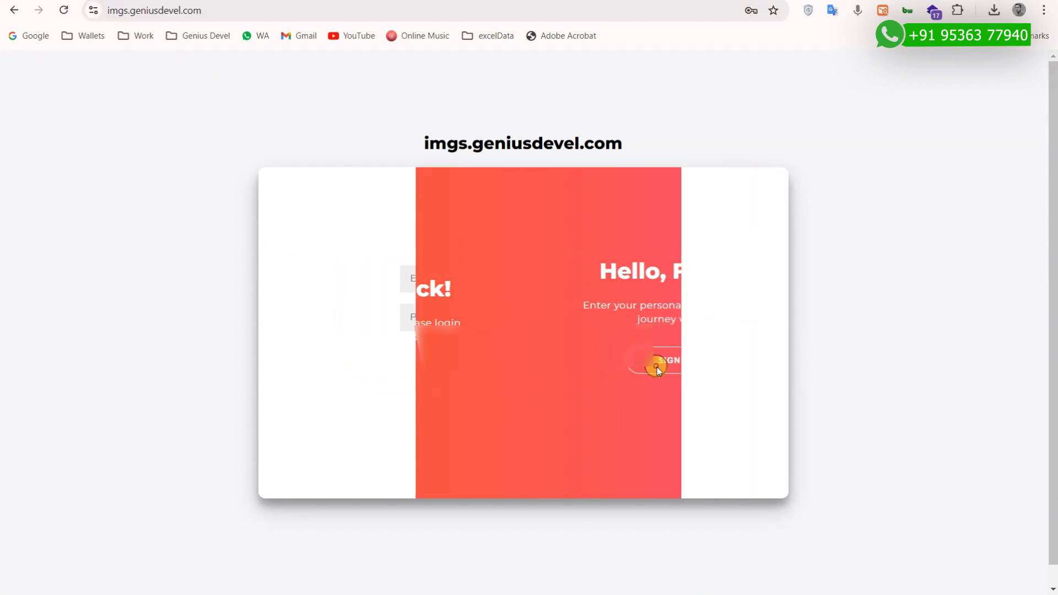
click(616, 257)
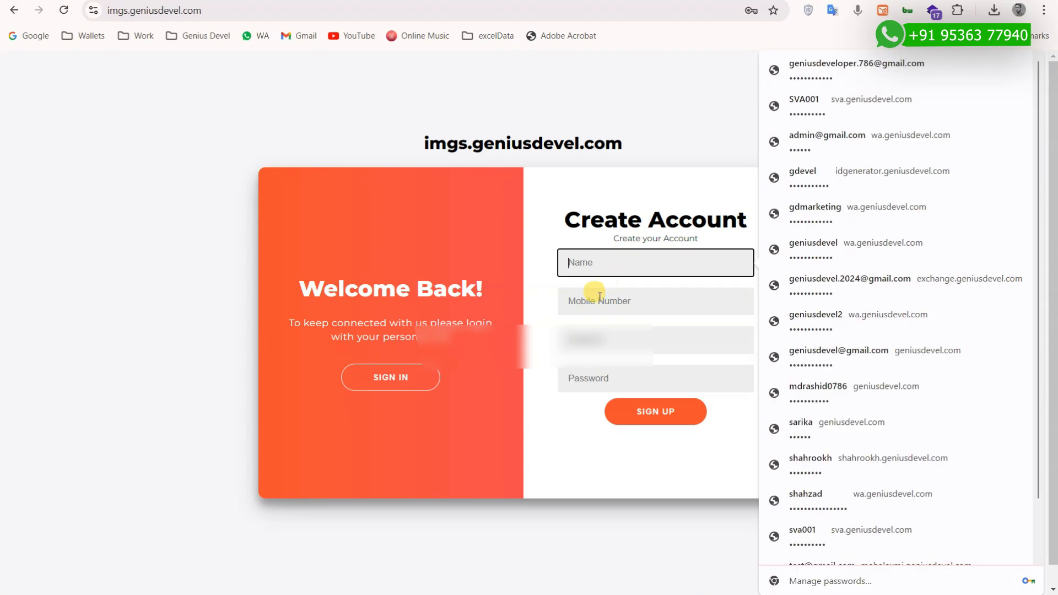
click(594, 294)
click(588, 339)
click(578, 409)
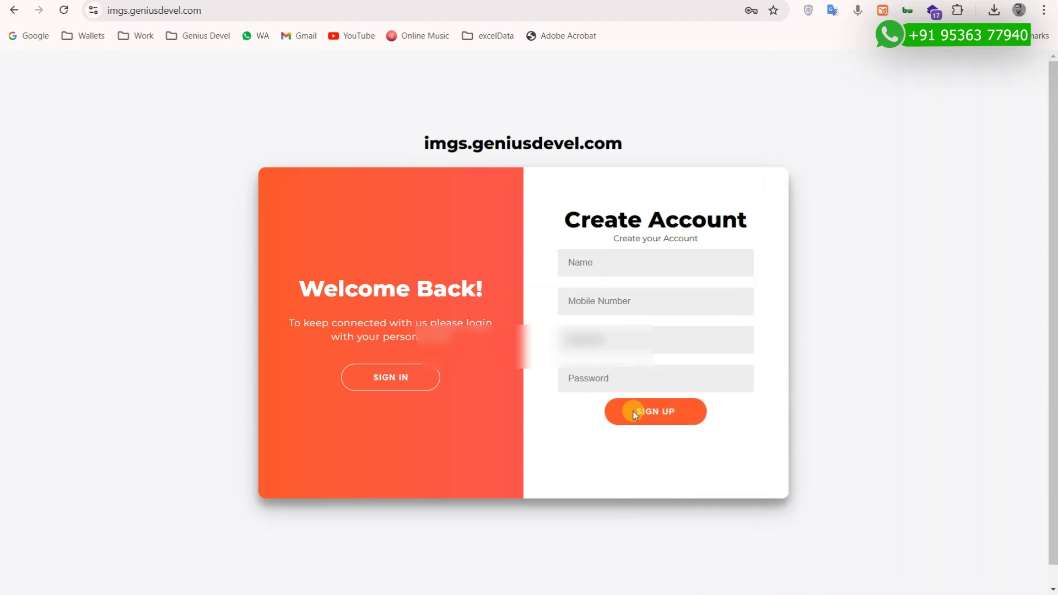
Sign in to the image portal with the existing account and open its image upload page
click(403, 386)
click(426, 278)
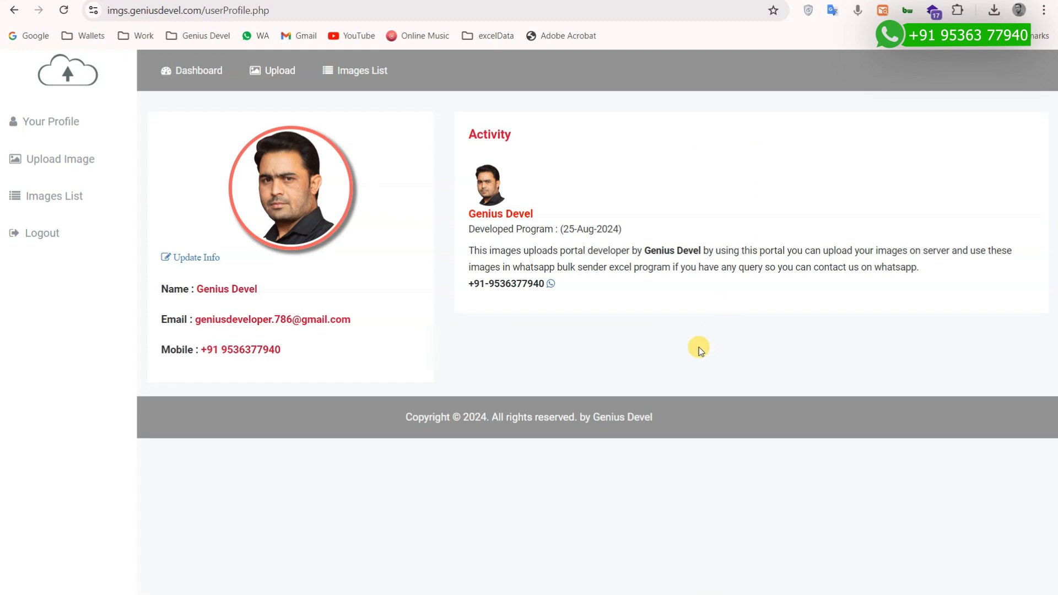
click(54, 163)
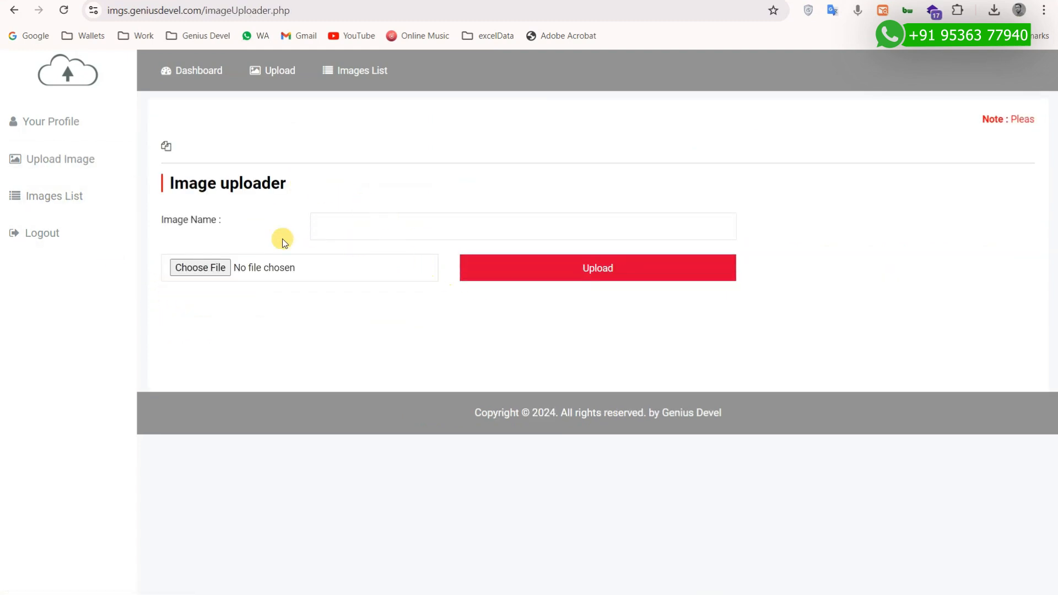
Upload the JPEG_007 picture from the desktop under the image name "Image -1"
click(362, 231)
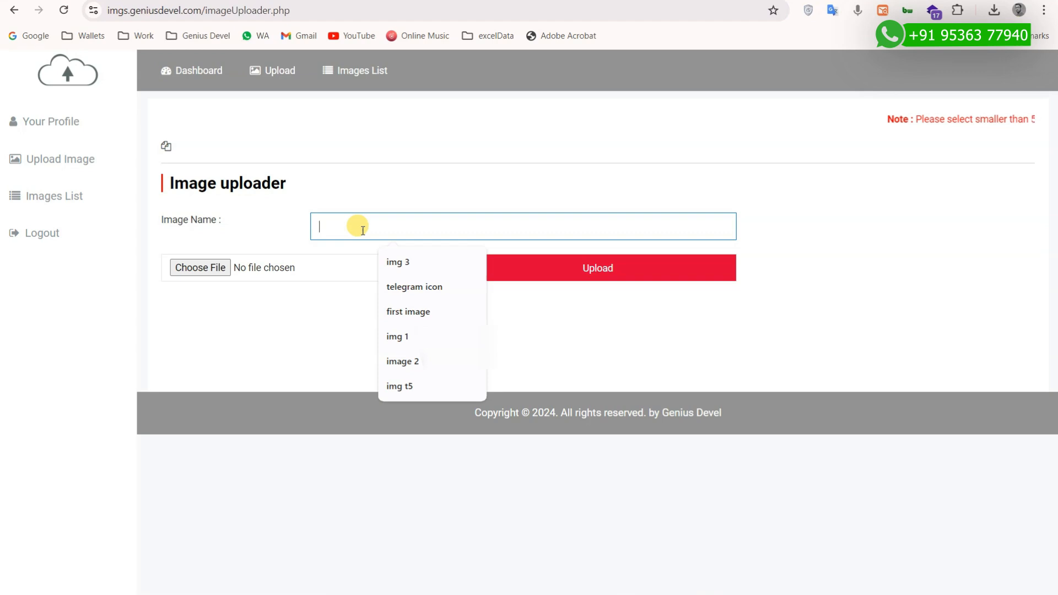
text(Image -)
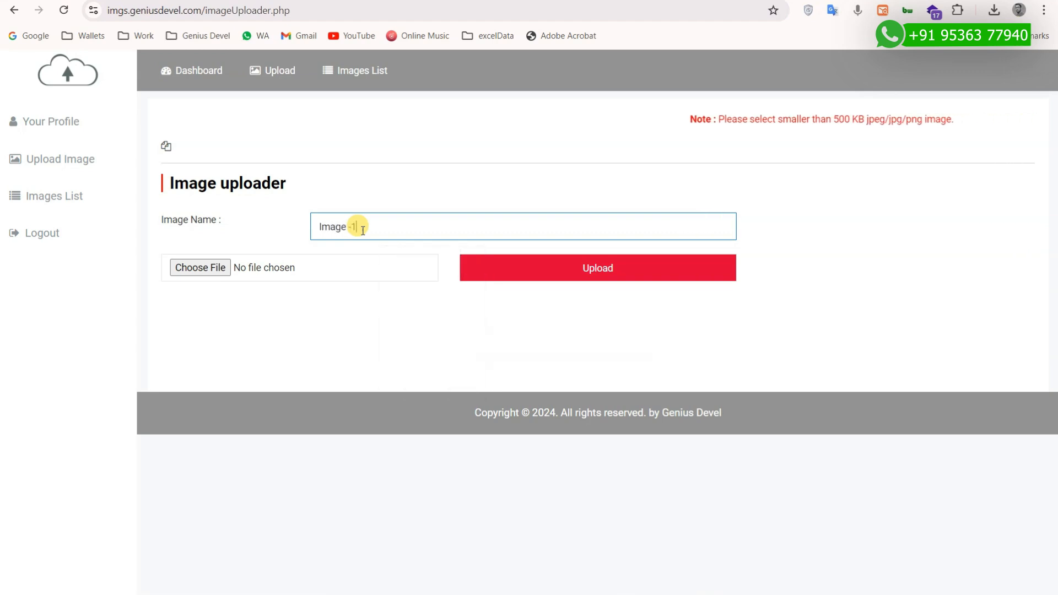
text(1)
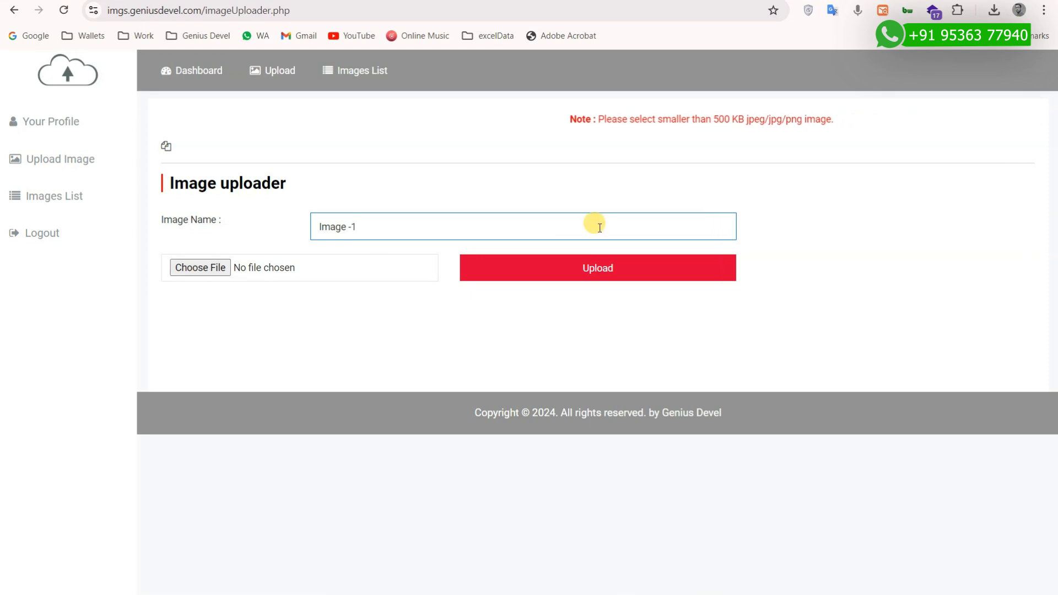
click(208, 270)
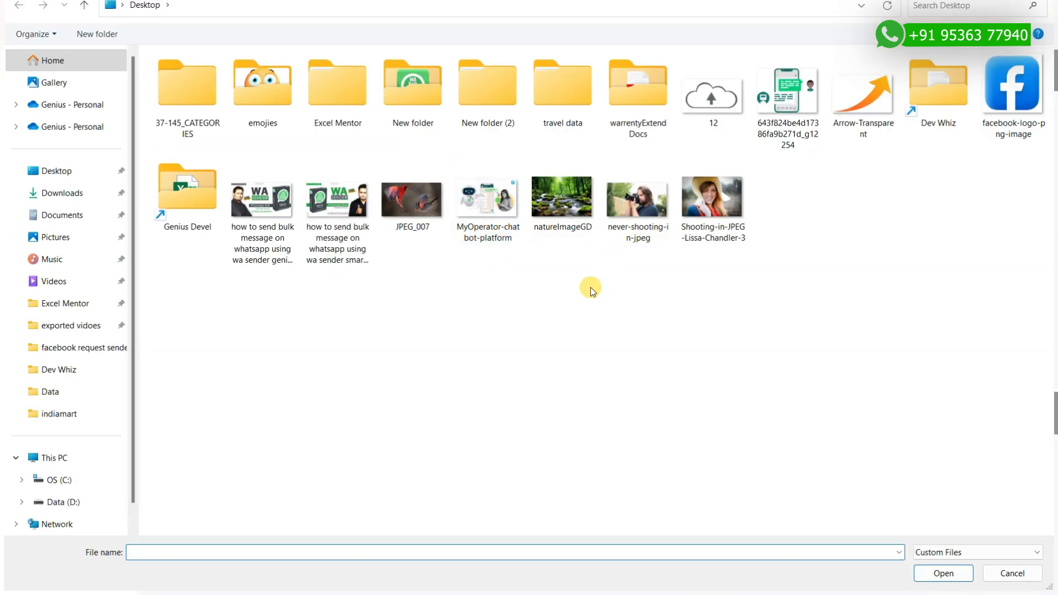
double_click(422, 213)
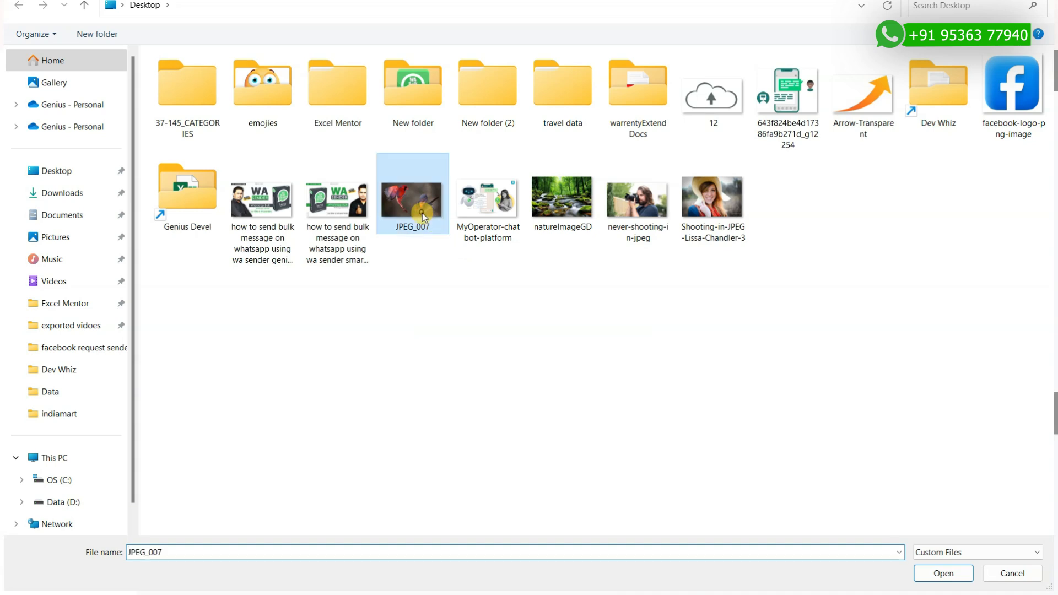
click(539, 270)
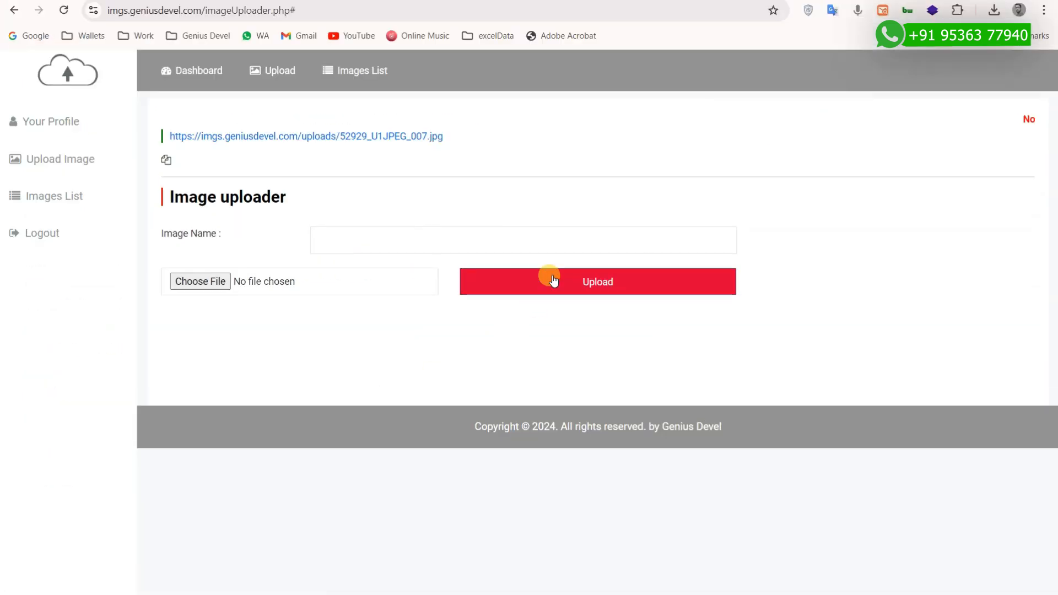
Copy the URL of "Image -1" from the portal's list of images and switch back to the Excel workbook
click(41, 196)
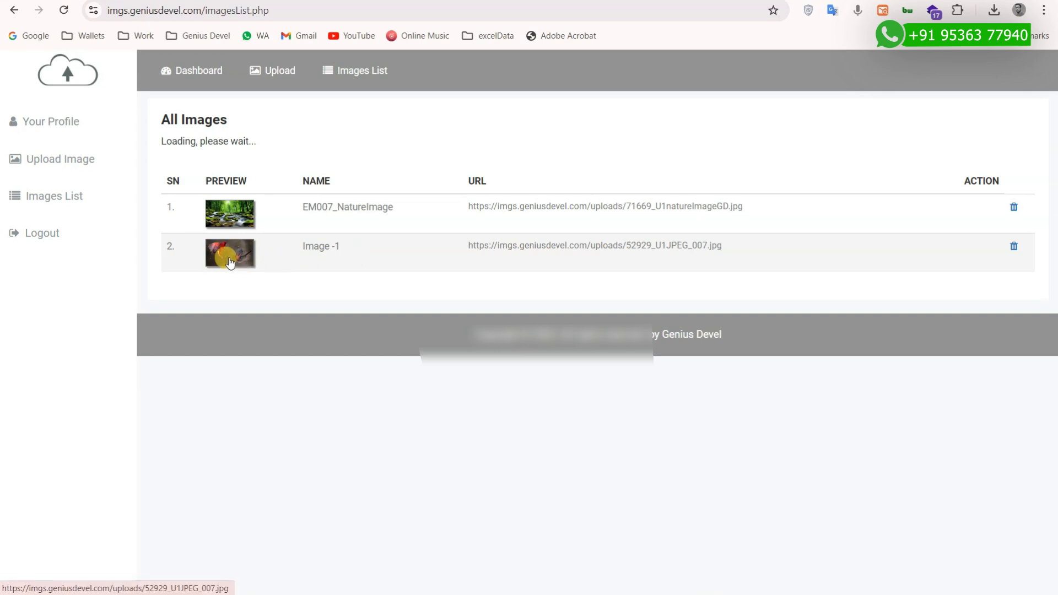
drag(725, 246, 478, 247)
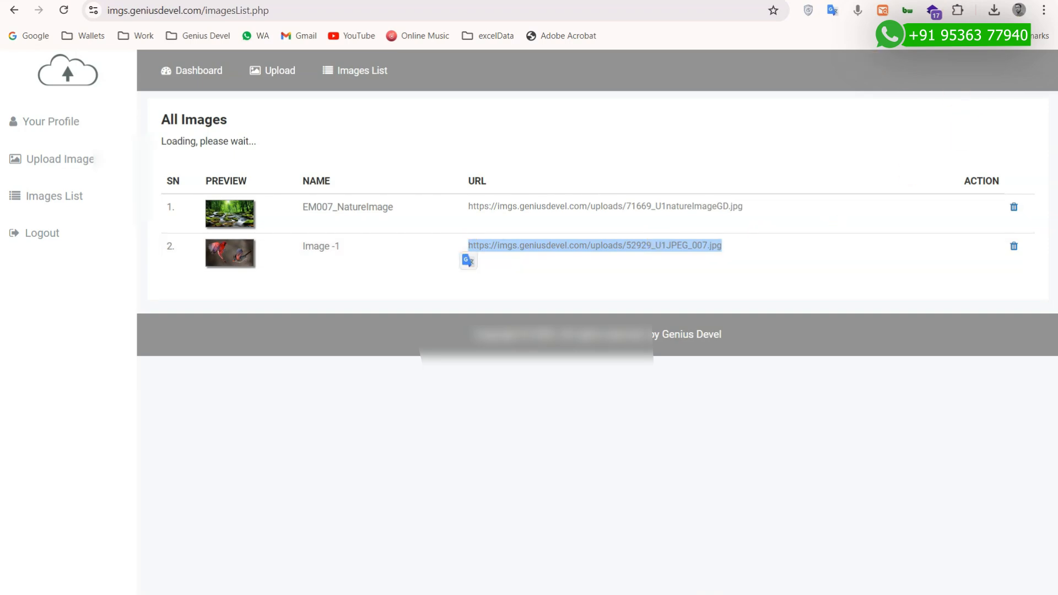
click(978, 1)
click(753, 594)
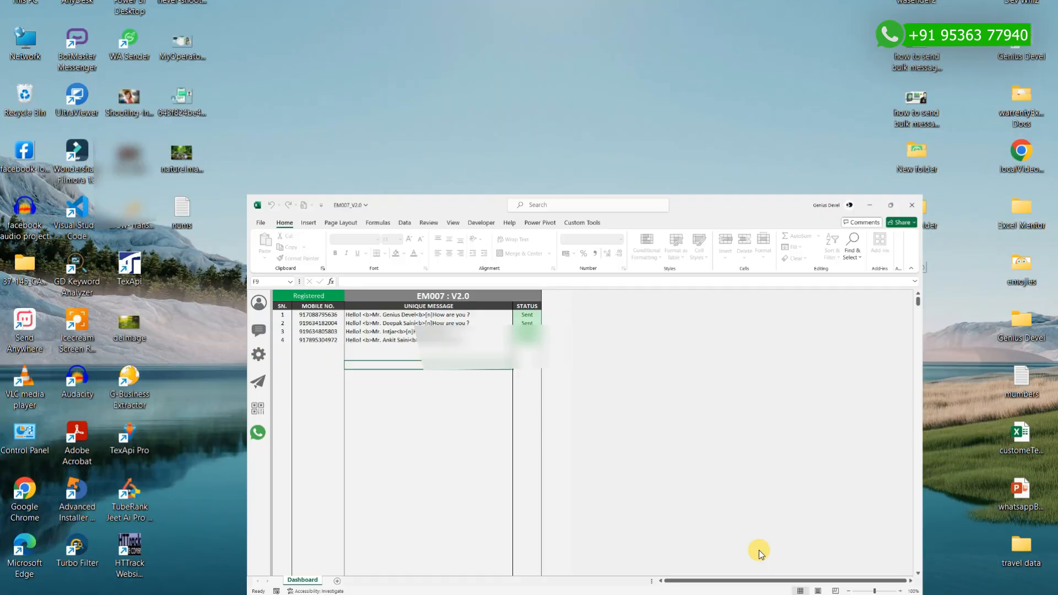
click(17, 218)
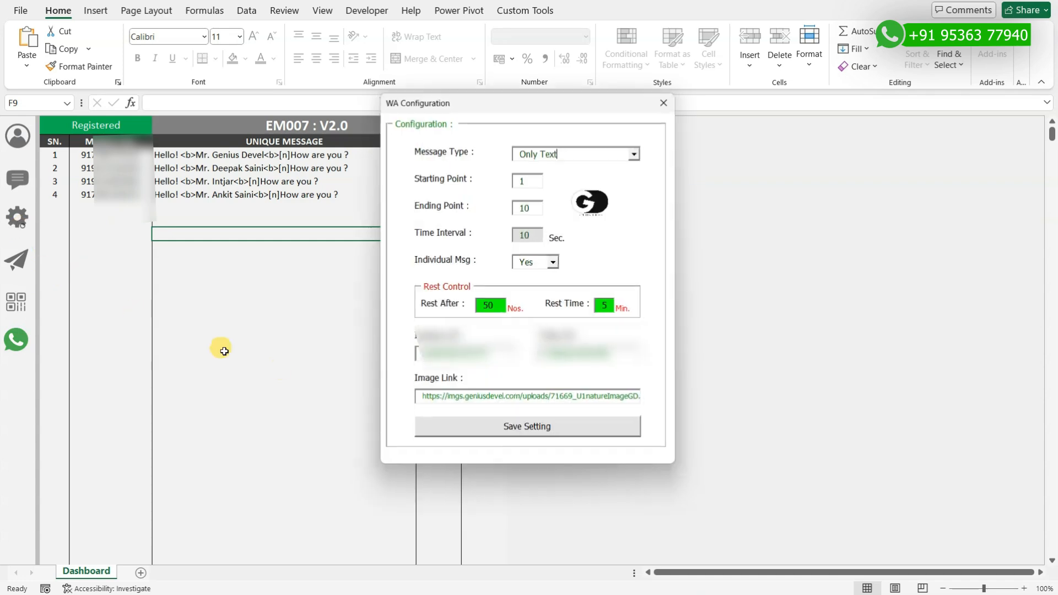
click(547, 400)
key(ctrl+a)
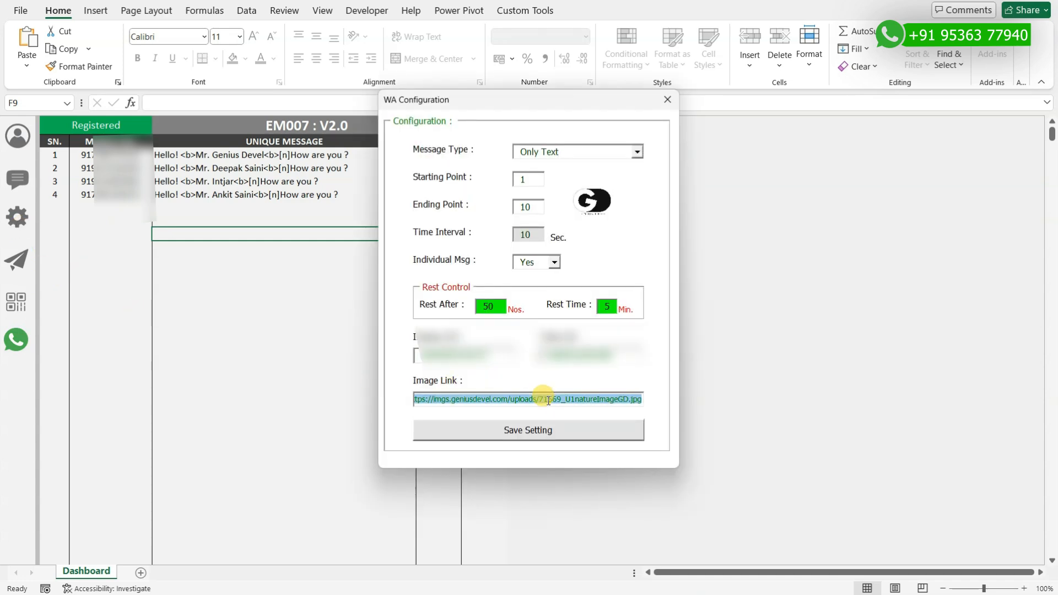
key(BackSpace)
text(https://imgs.geniusdevel.com/uploads/52929_U1JPEG_007.jpg)
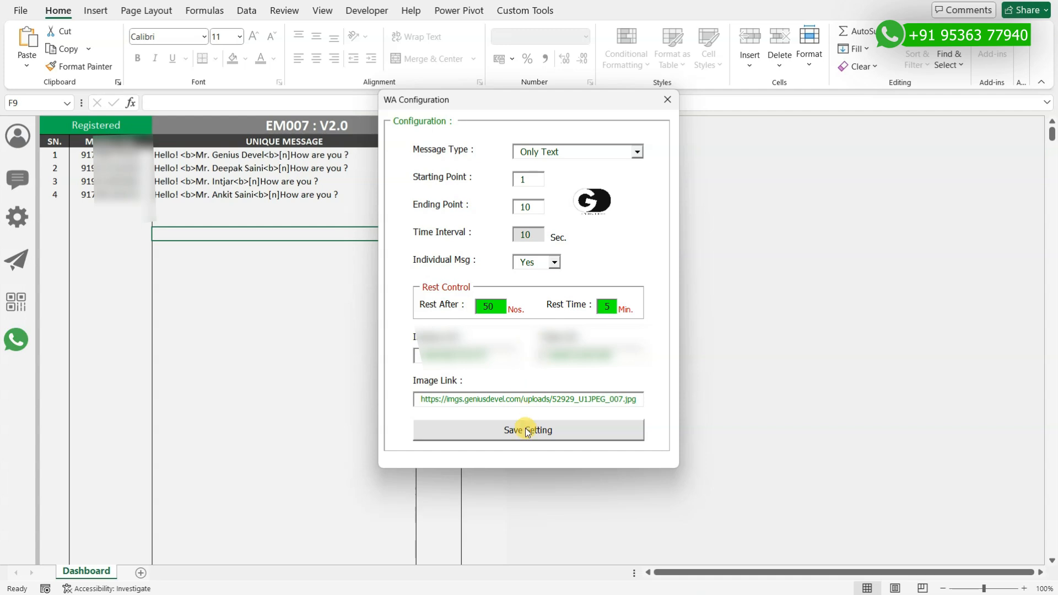
Set the message type to Image with Text and Individual Msg to No, and save the configuration
click(637, 151)
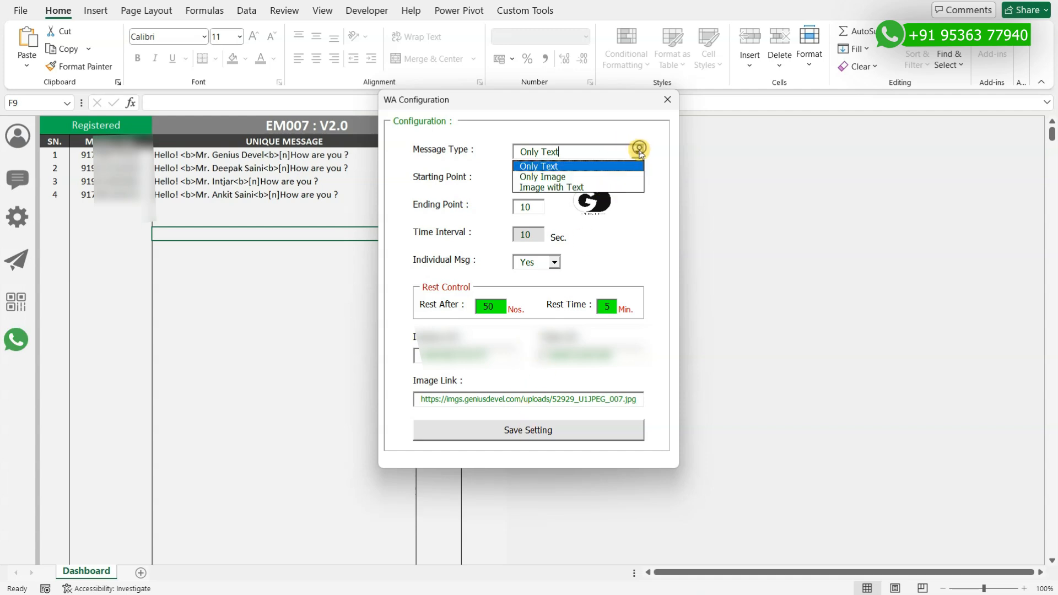
click(561, 188)
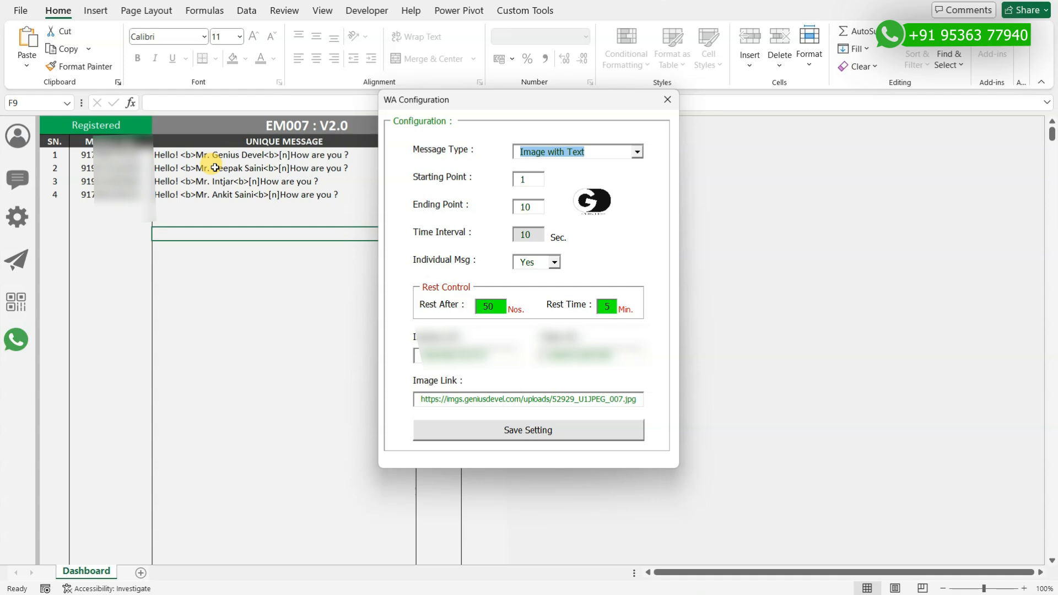
click(553, 263)
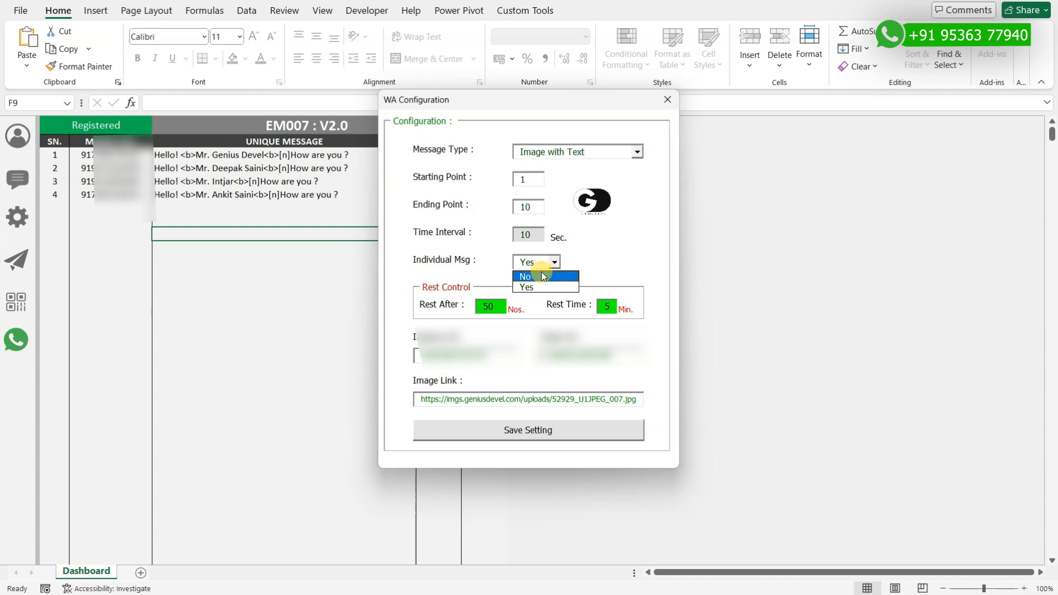
click(543, 277)
click(530, 429)
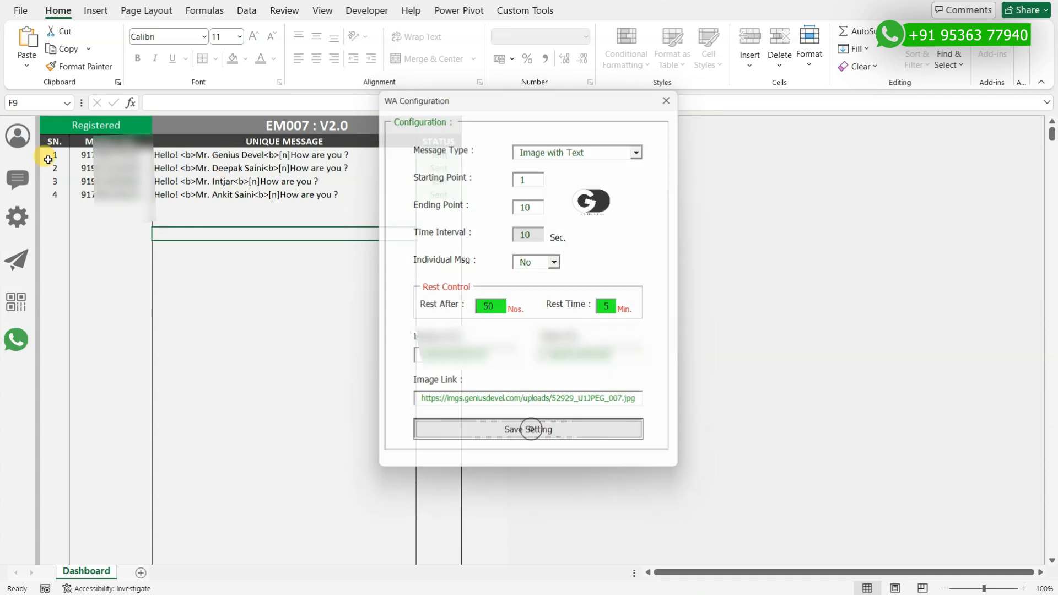
Review the common message text and save the message as it is
click(17, 179)
drag(490, 153, 415, 183)
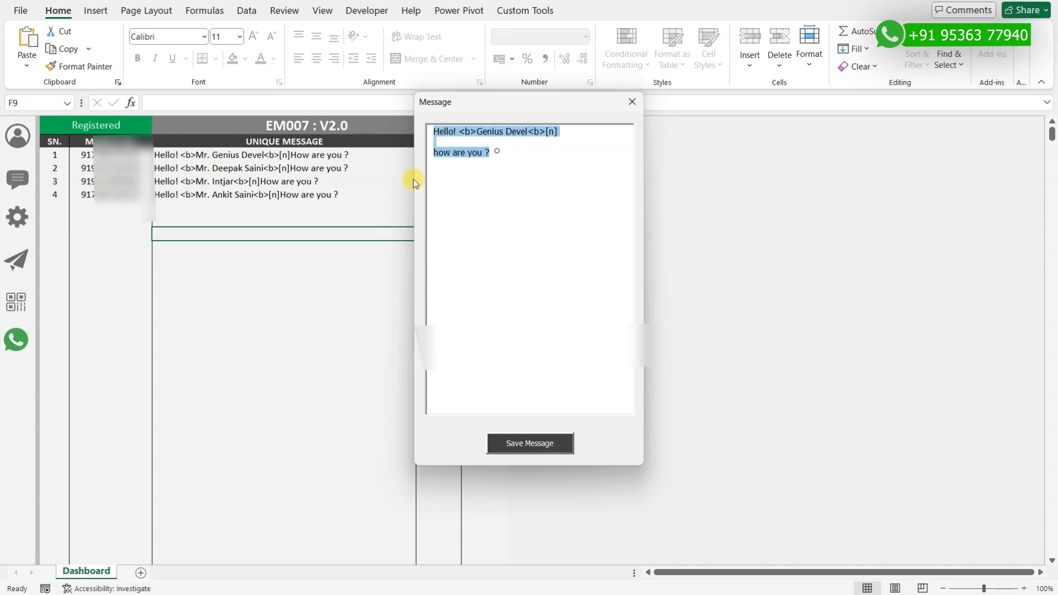
click(526, 443)
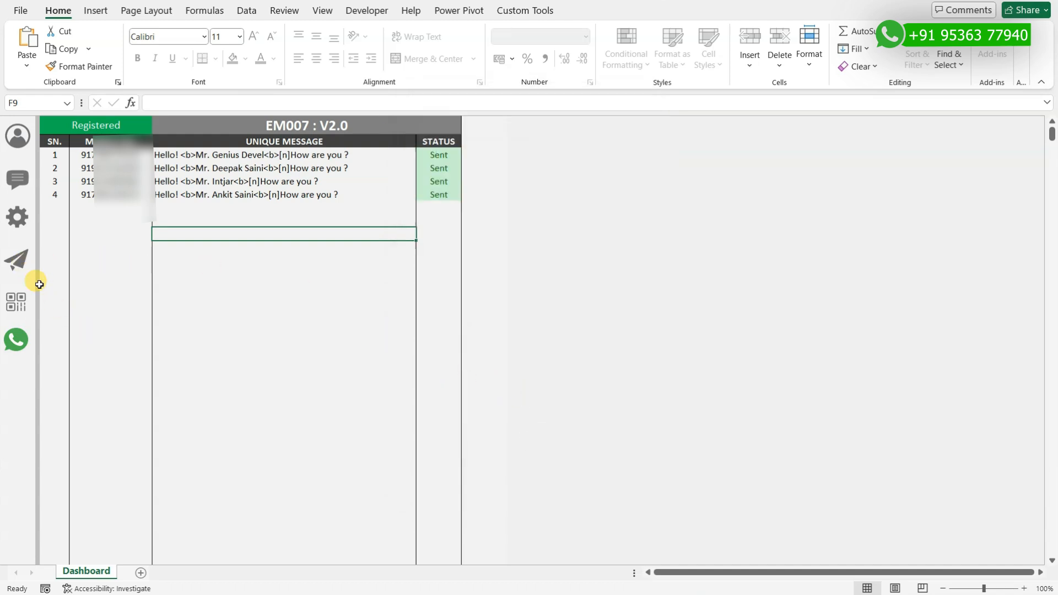
Send the configured image message to all listed numbers, checking its delivery in the recipients' WhatsApp chats until the task completes
click(17, 260)
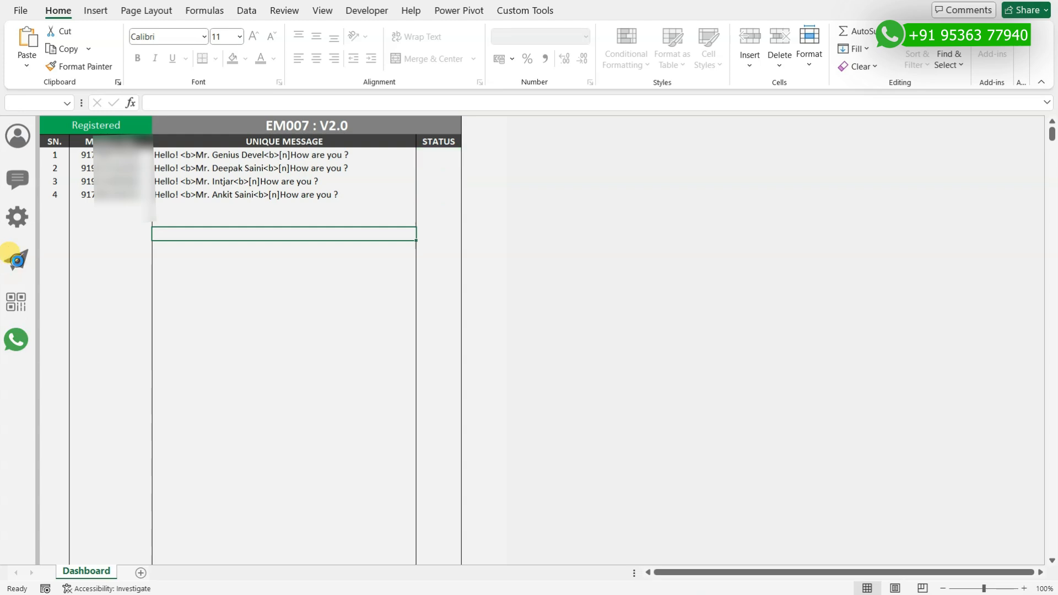
click(531, 380)
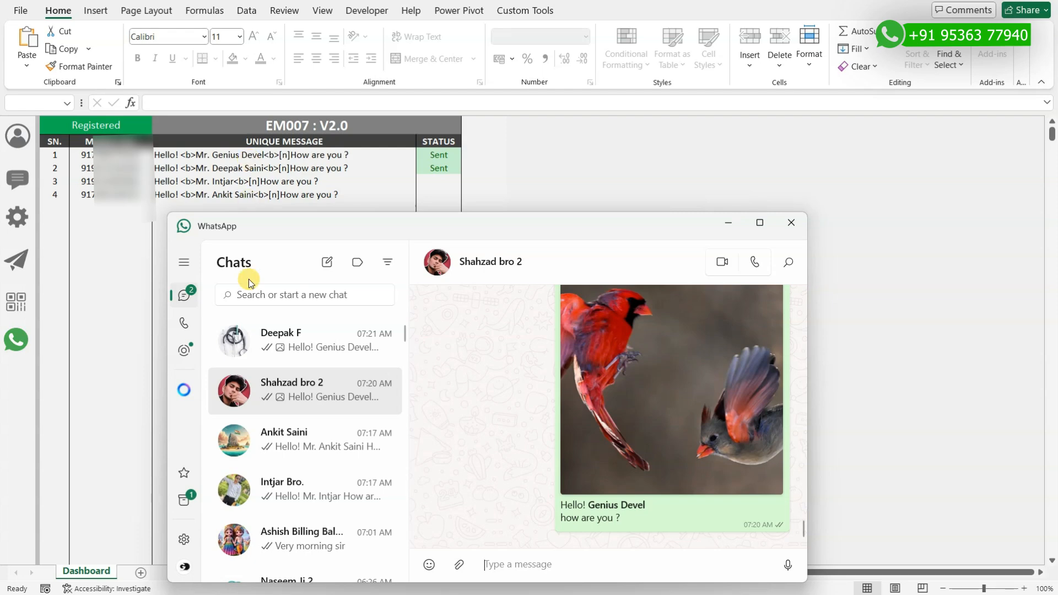
click(248, 342)
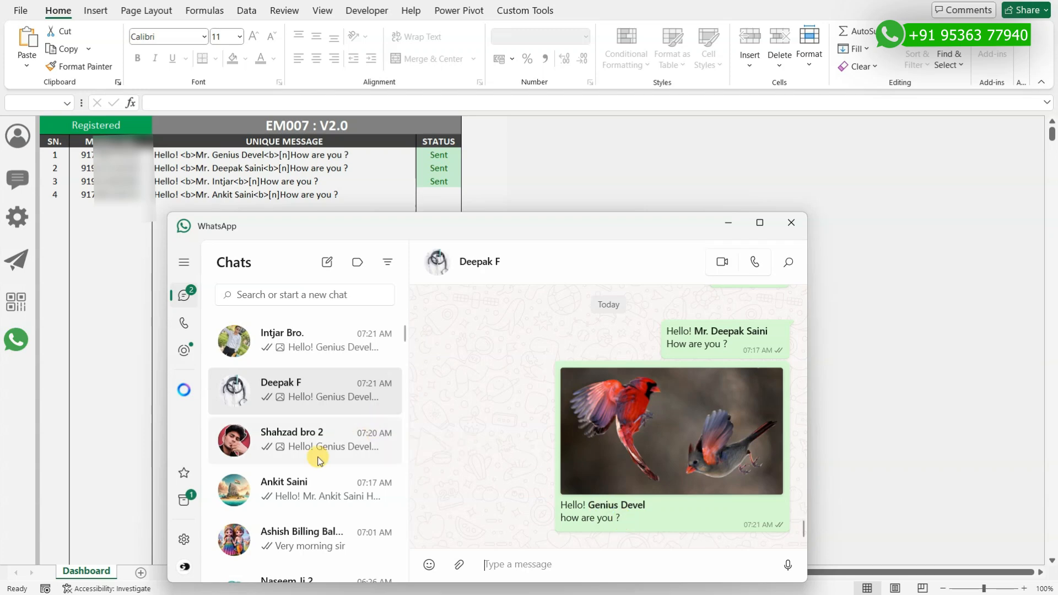
click(321, 337)
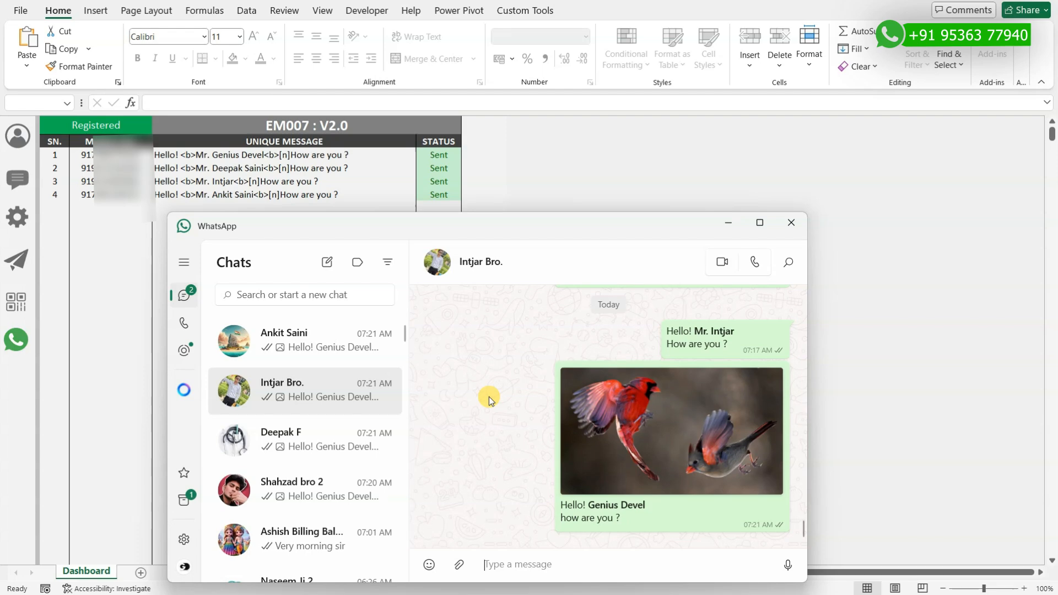
click(738, 222)
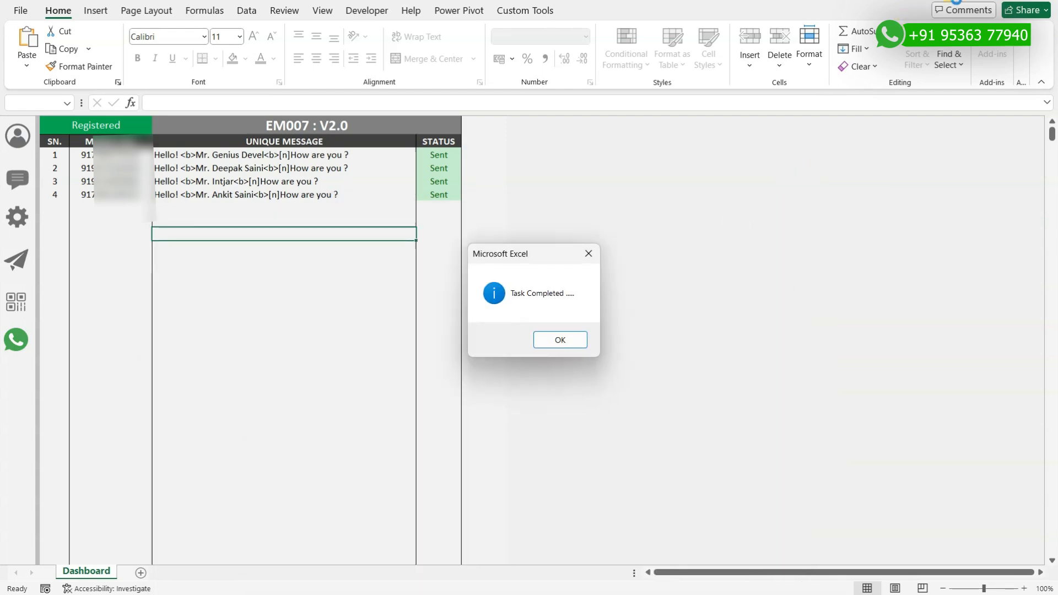
click(554, 338)
Minimize the workbook, switch to the image portal in the browser and read the file size note on its upload page
click(979, 0)
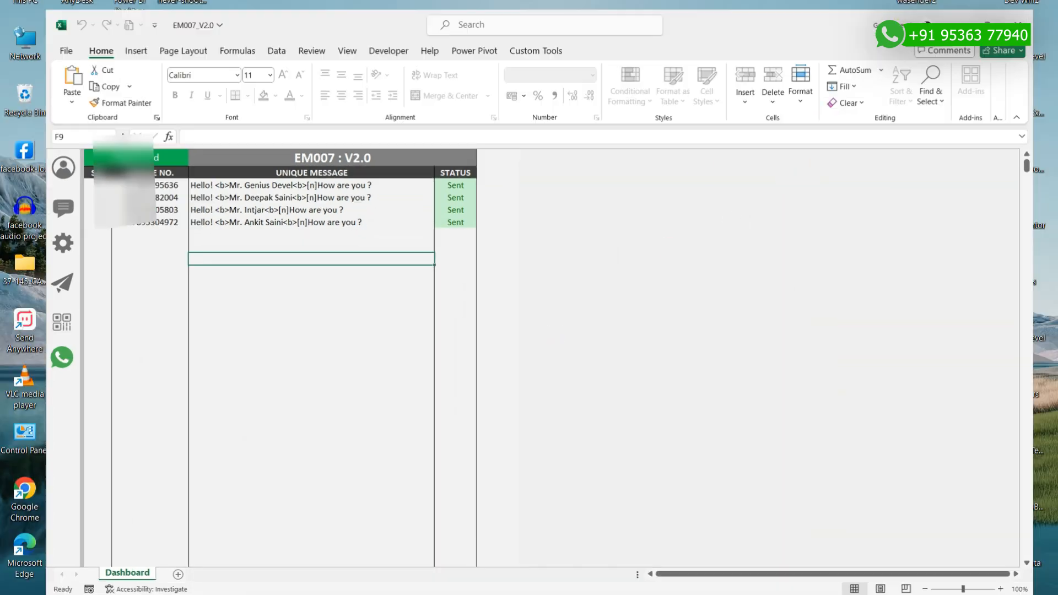
click(648, 592)
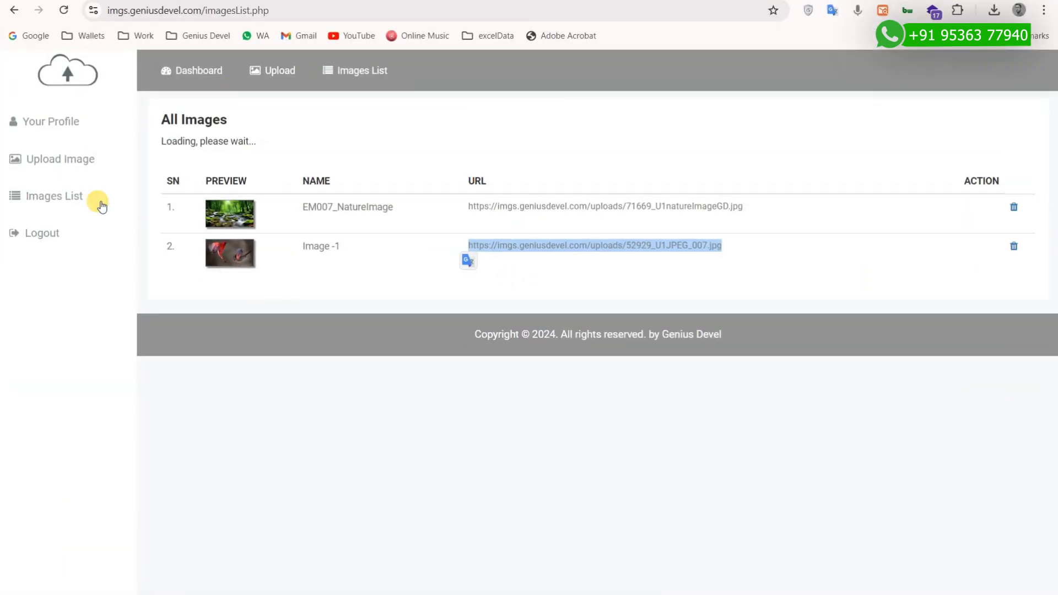
click(78, 159)
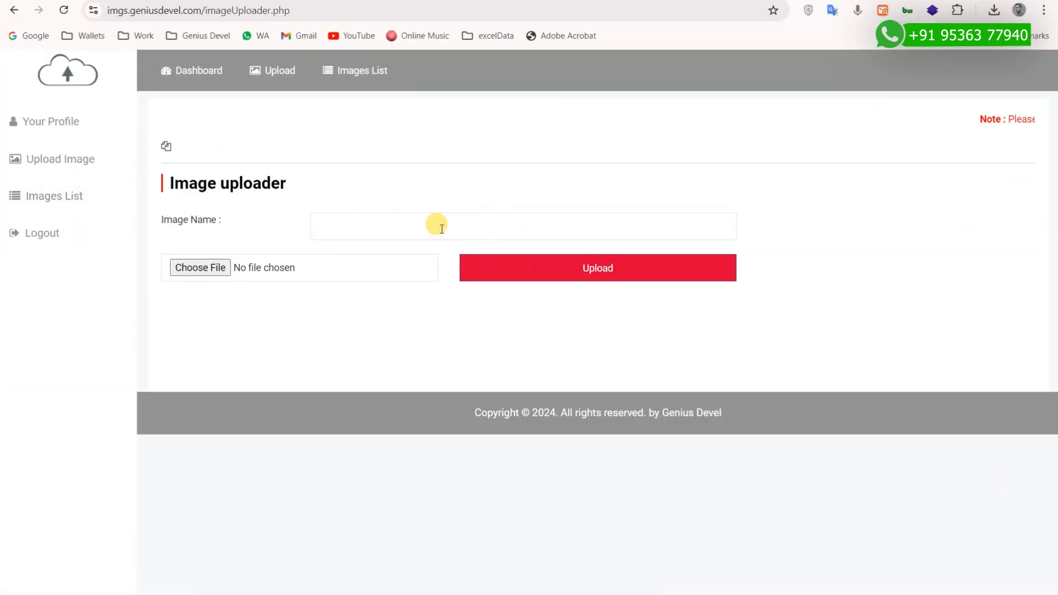
drag(187, 125, 460, 127)
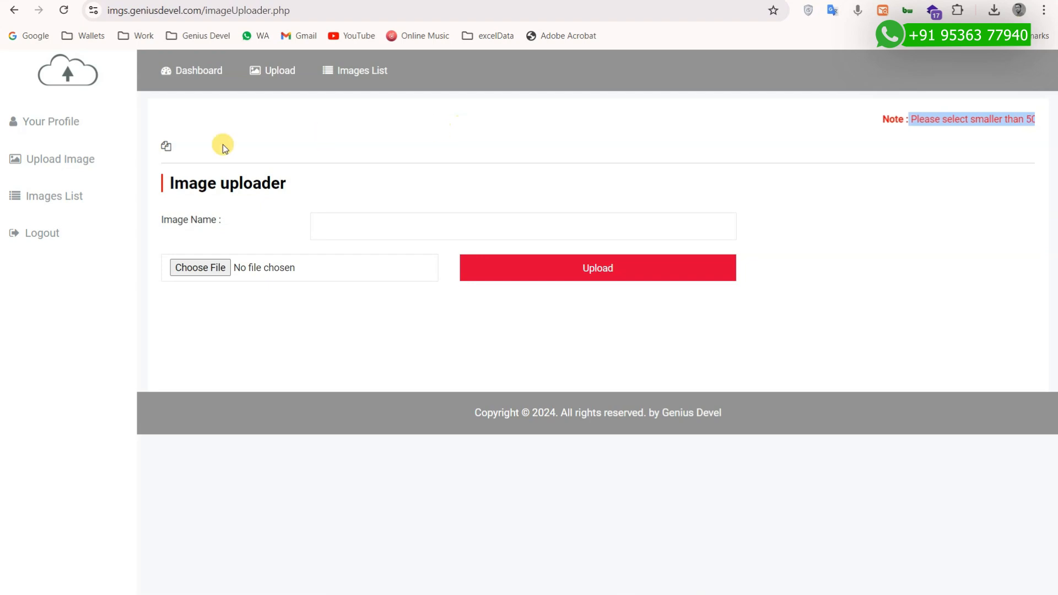
Preview EM007_NatureImage from the portal's list of images, and select its URL in the list
click(65, 194)
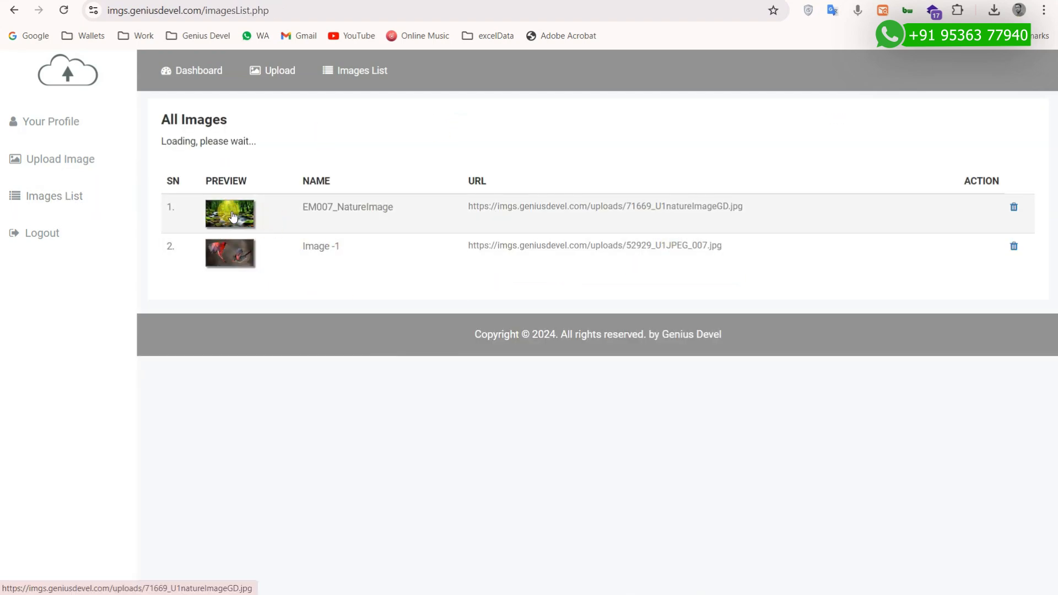
click(231, 214)
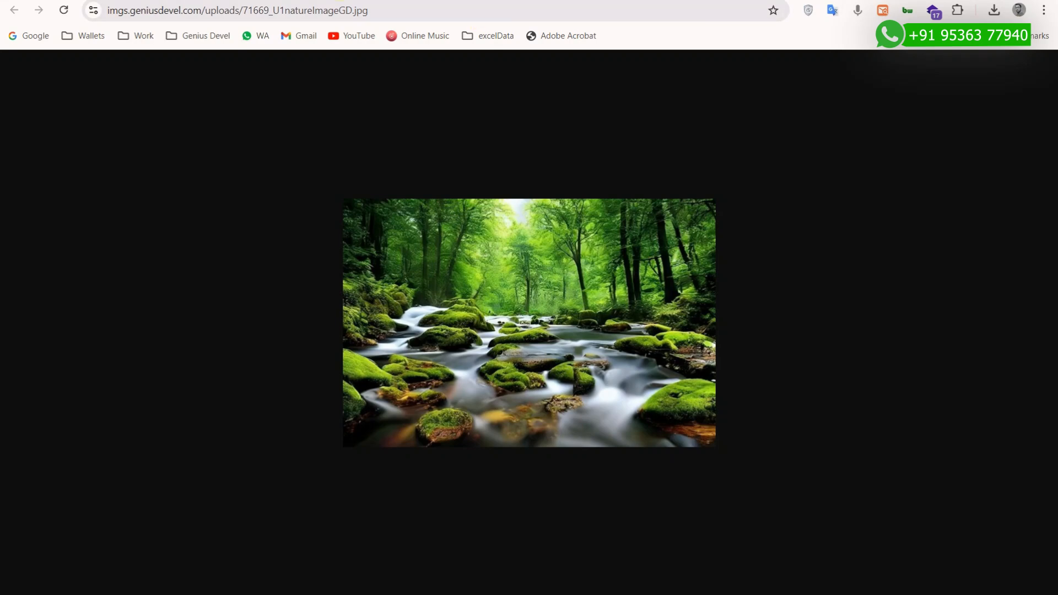
key(alt+Left)
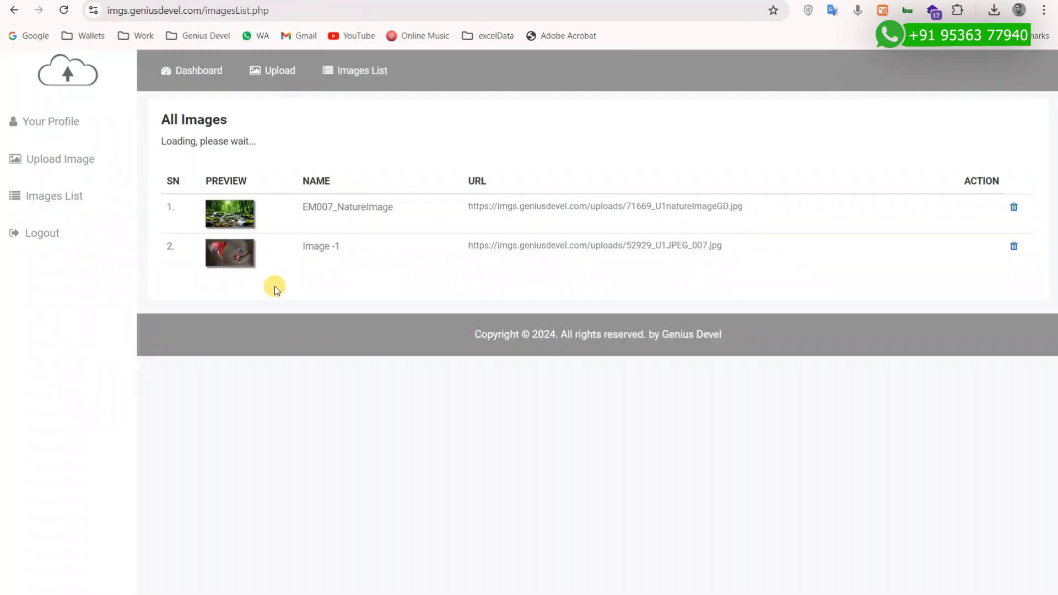
drag(750, 205, 467, 208)
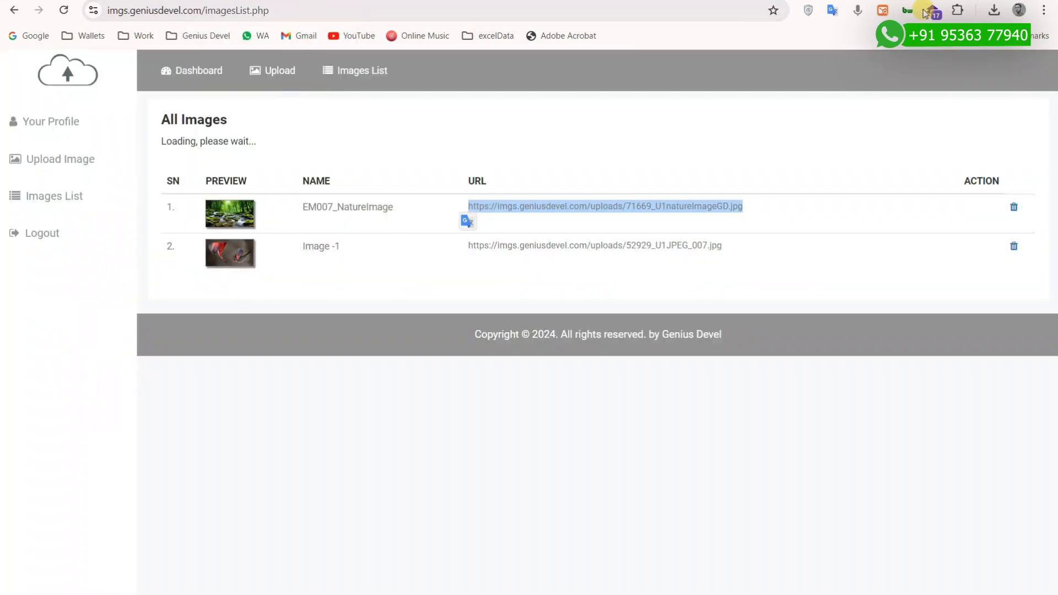
click(978, 0)
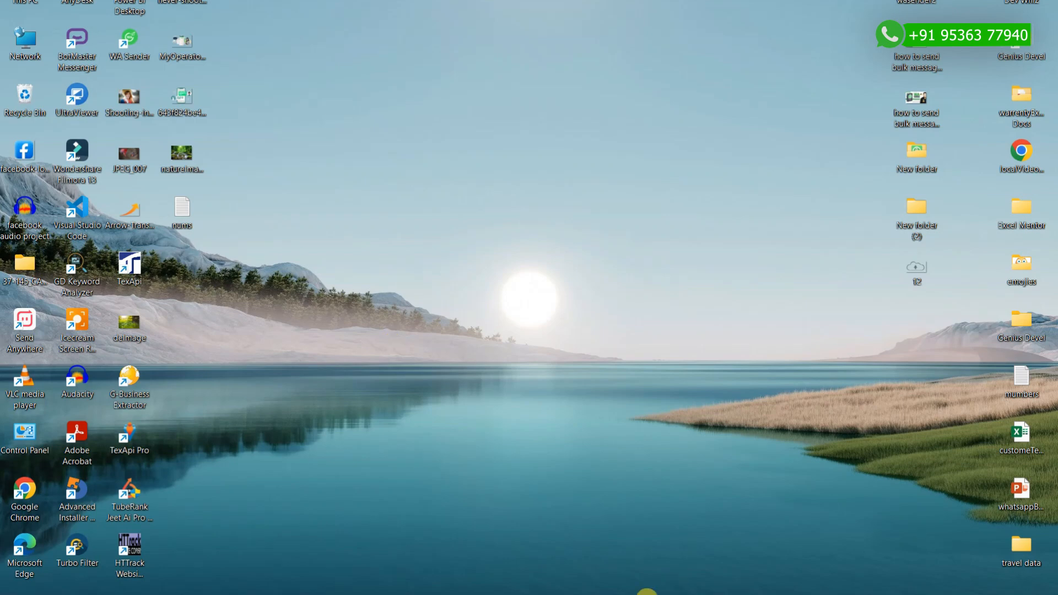
click(644, 588)
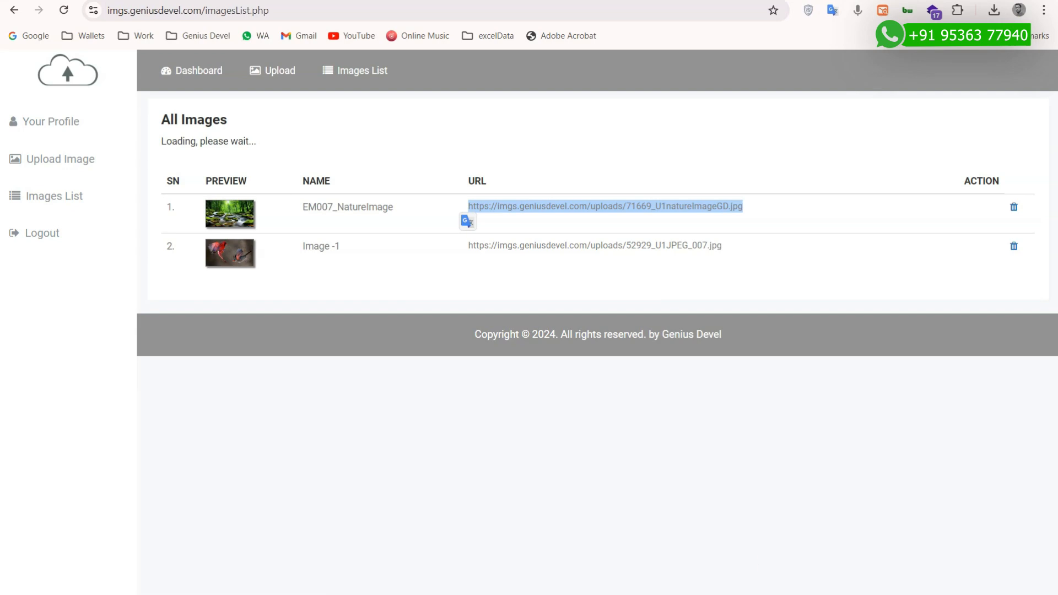